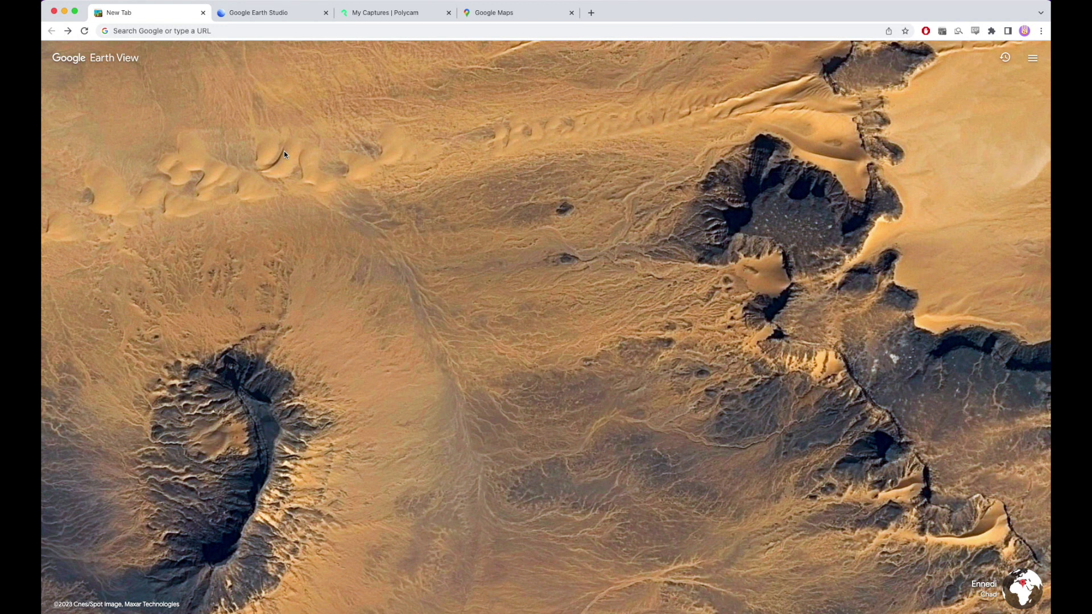
- In Google Earth Studio, set up a blank project named Demo with unlinked dimensions of 4096 × 4096
{"action": "left_click", "coordinate": [241, 16]}
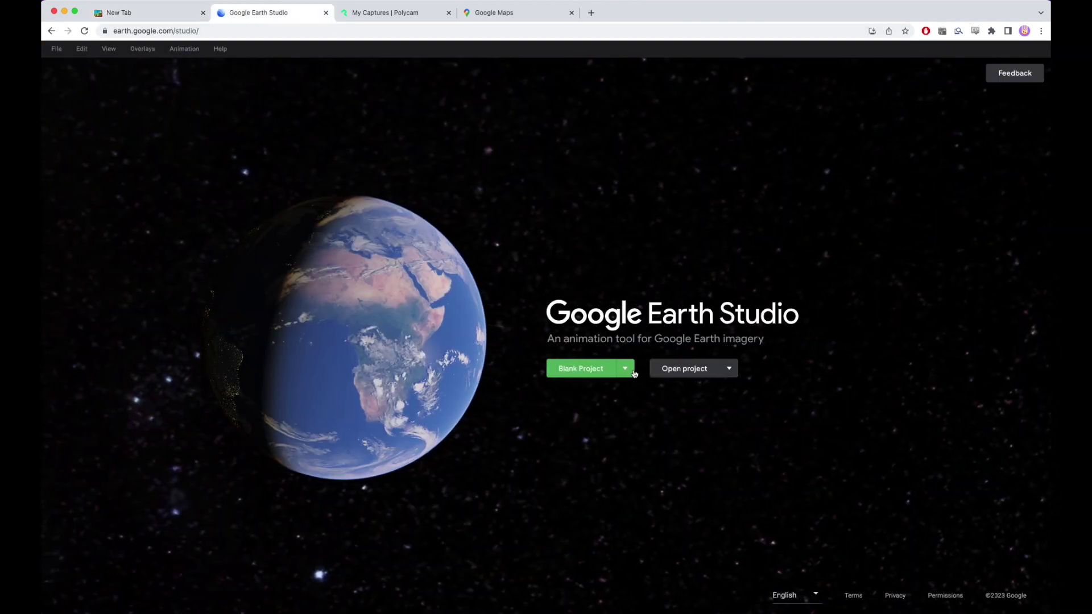
{"action": "left_click", "coordinate": [590, 369]}
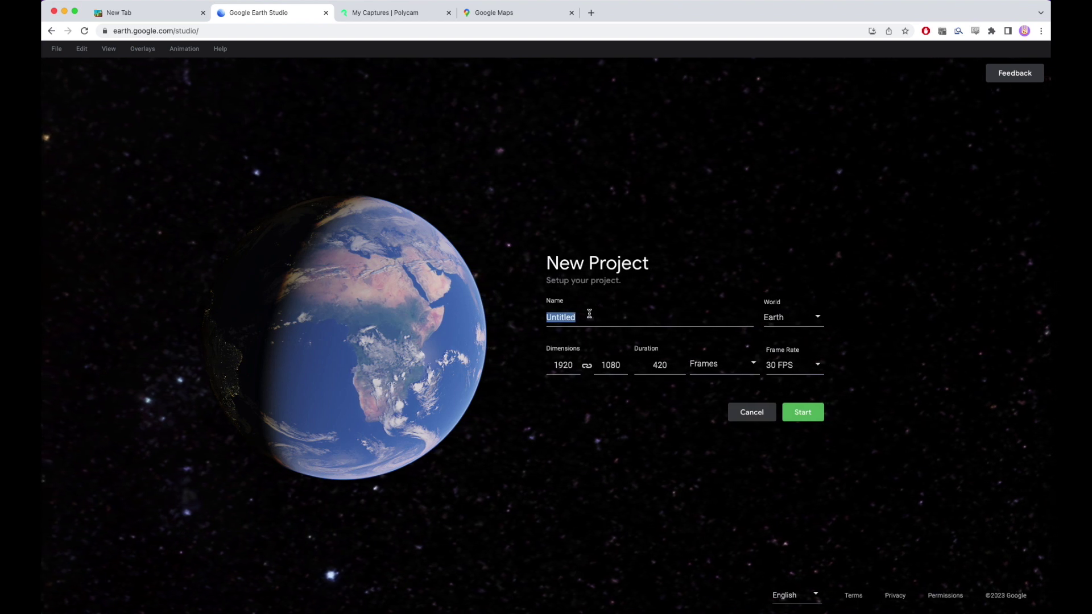
{"action": "type", "text": "Demo"}
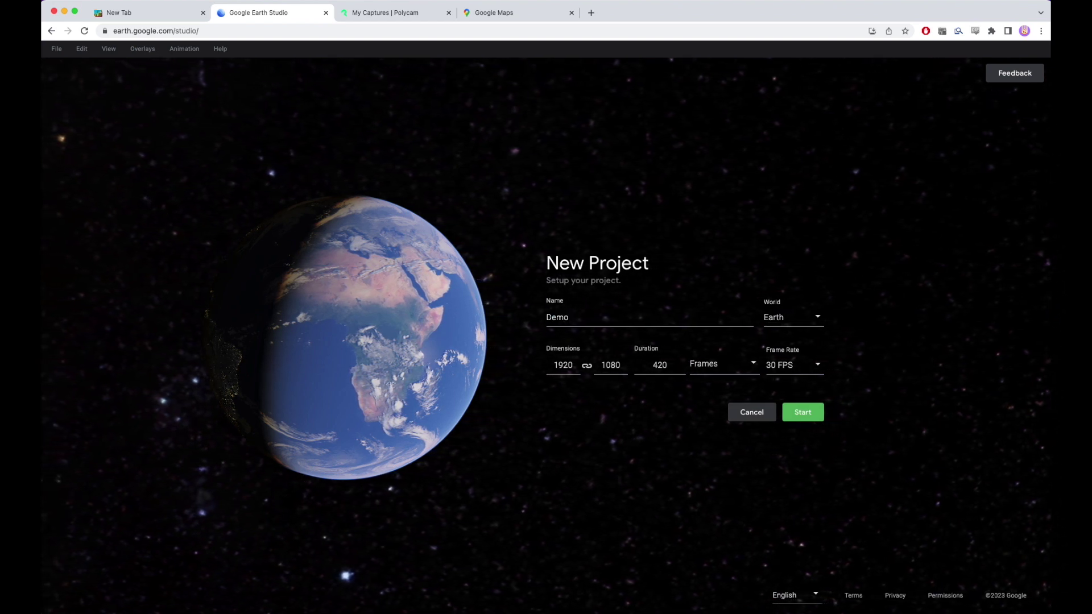
{"action": "key", "text": "Tab"}
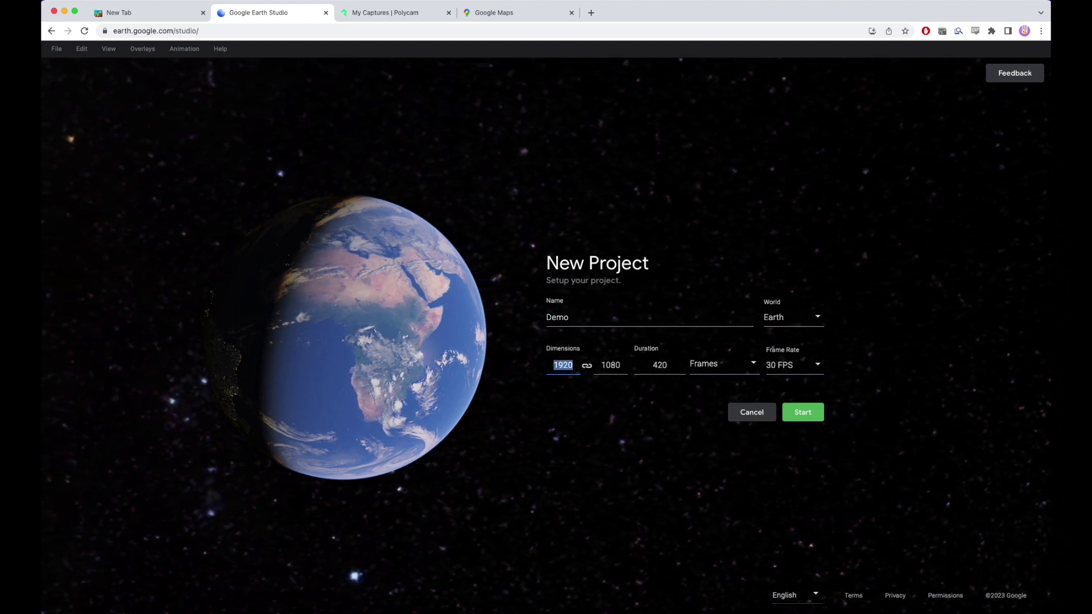
{"action": "type", "text": "4096"}
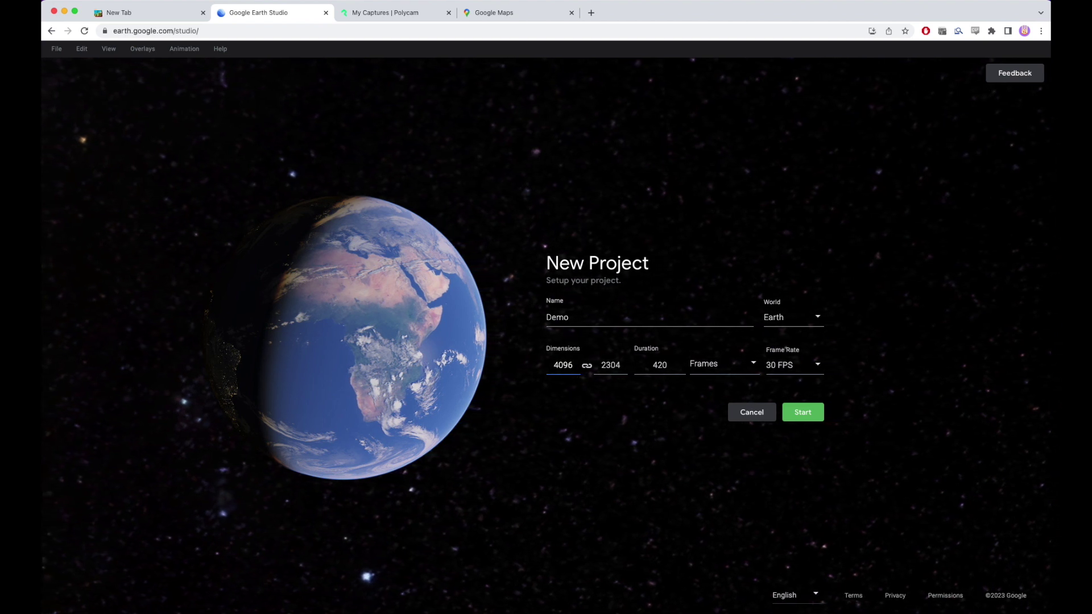
{"action": "left_click", "coordinate": [587, 365]}
{"action": "key", "text": "Tab"}
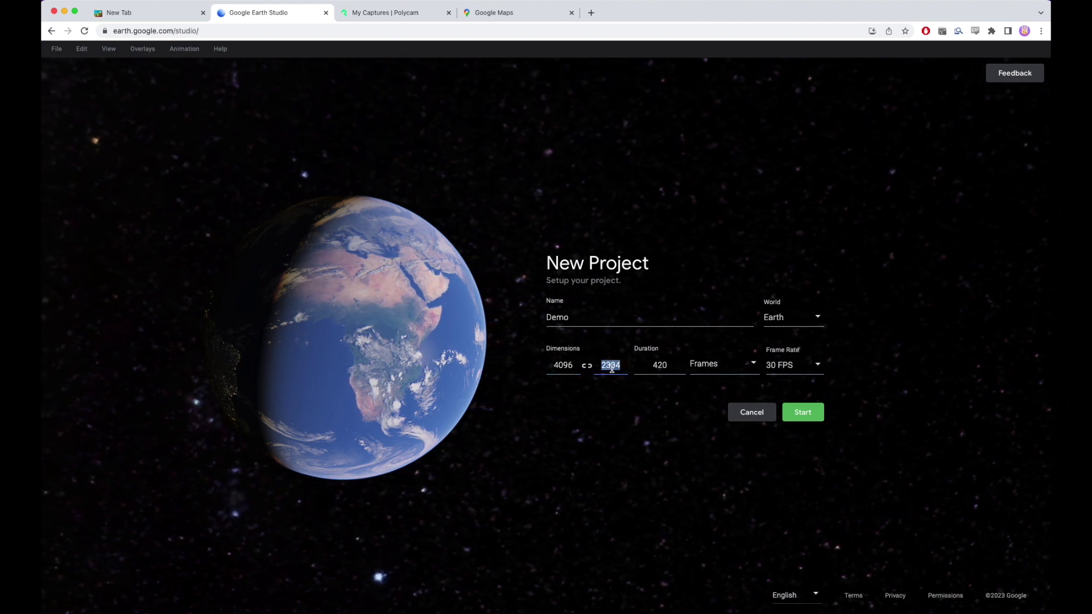
{"action": "type", "text": "4096"}
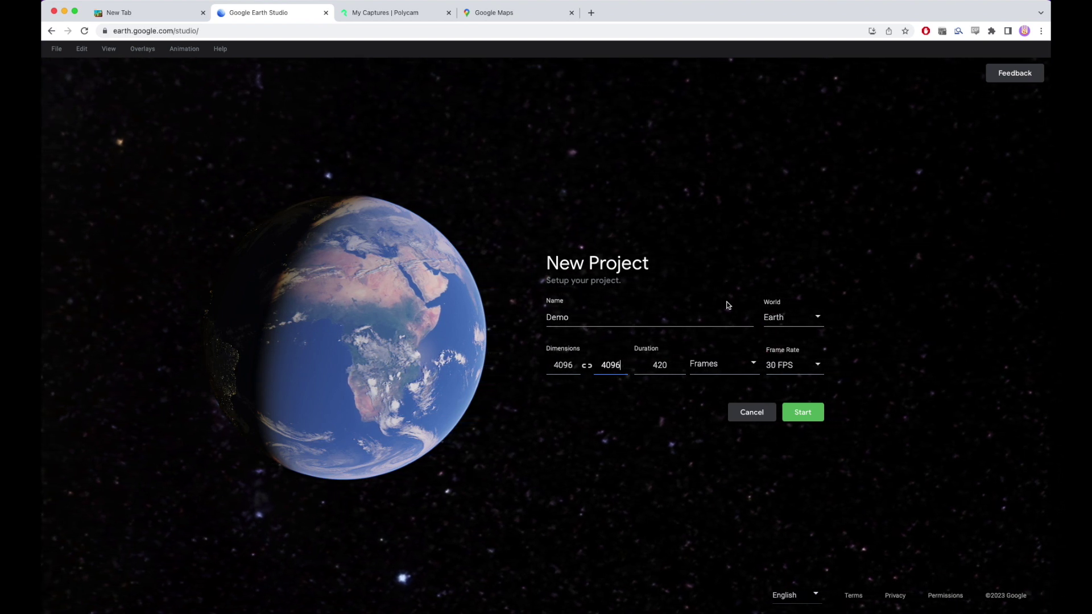
- Set the project duration to 250 frames and the frame rate to 25 FPS, then create the project
{"action": "double_click", "coordinate": [662, 360]}
{"action": "type", "text": "250"}
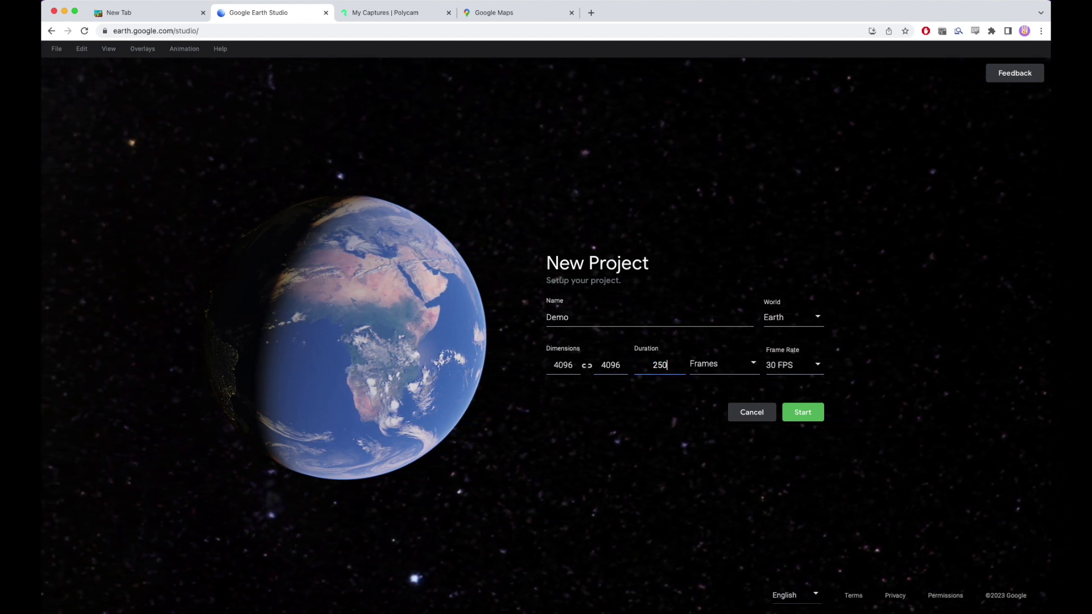
{"action": "left_click", "coordinate": [794, 365]}
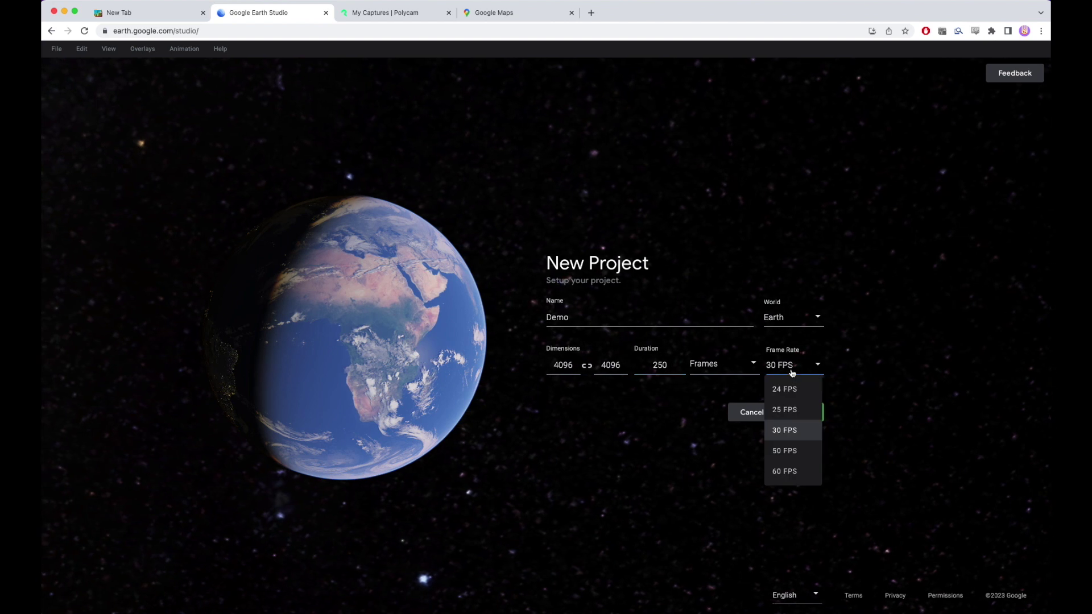
{"action": "left_click", "coordinate": [791, 407]}
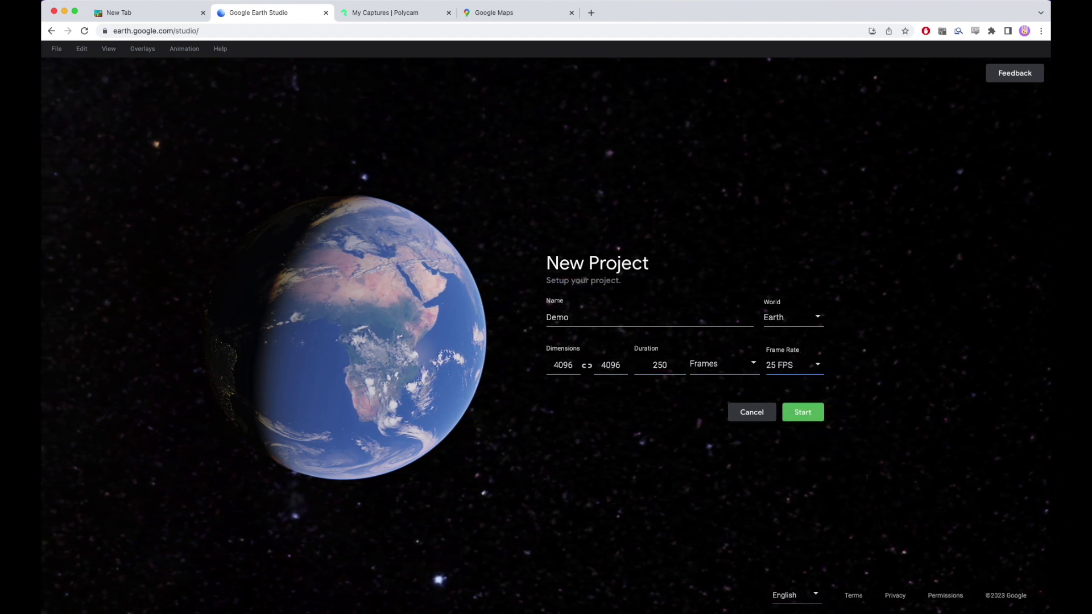
{"action": "left_click", "coordinate": [792, 415]}
- Frame the Sydney Opera House from directly above in the camera view at an altitude of about 972 m
{"action": "left_click_drag", "start_coordinate": [773, 248], "coordinate": [614, 229]}
{"action": "scroll", "coordinate": [762, 284], "scroll_direction": "up", "scroll_amount": 8}
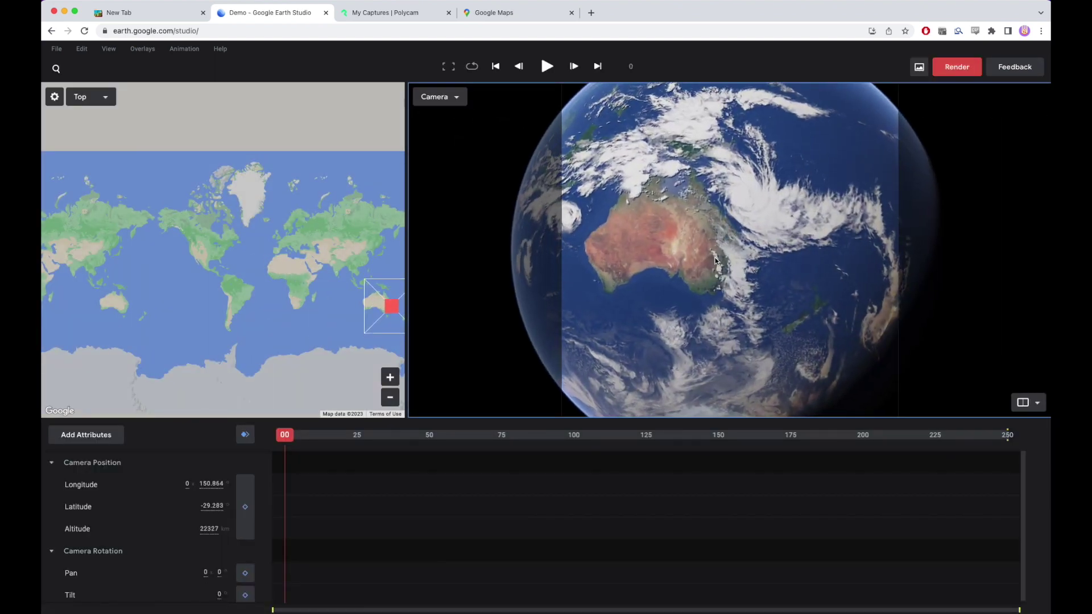
{"action": "scroll", "coordinate": [763, 283], "scroll_direction": "up", "scroll_amount": 5}
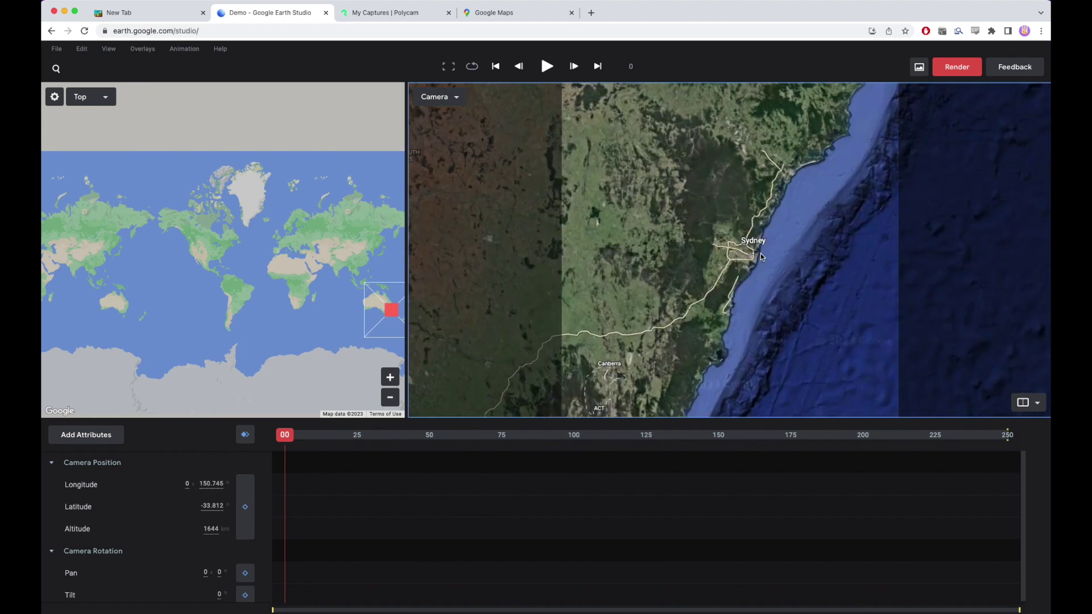
{"action": "scroll", "coordinate": [761, 257], "scroll_direction": "up", "scroll_amount": 5}
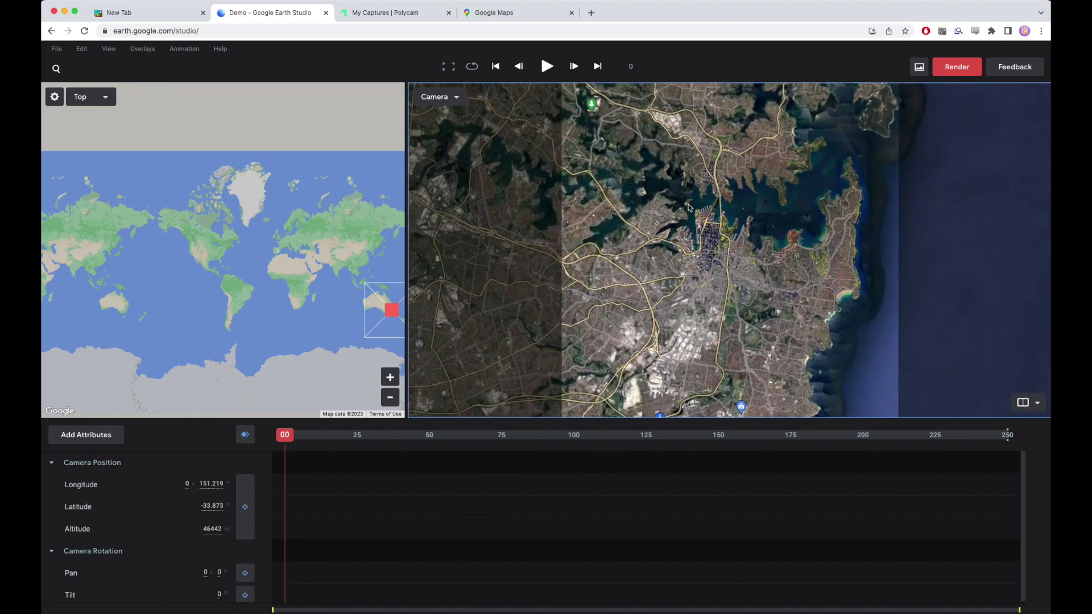
{"action": "scroll", "coordinate": [714, 209], "scroll_direction": "up", "scroll_amount": 5}
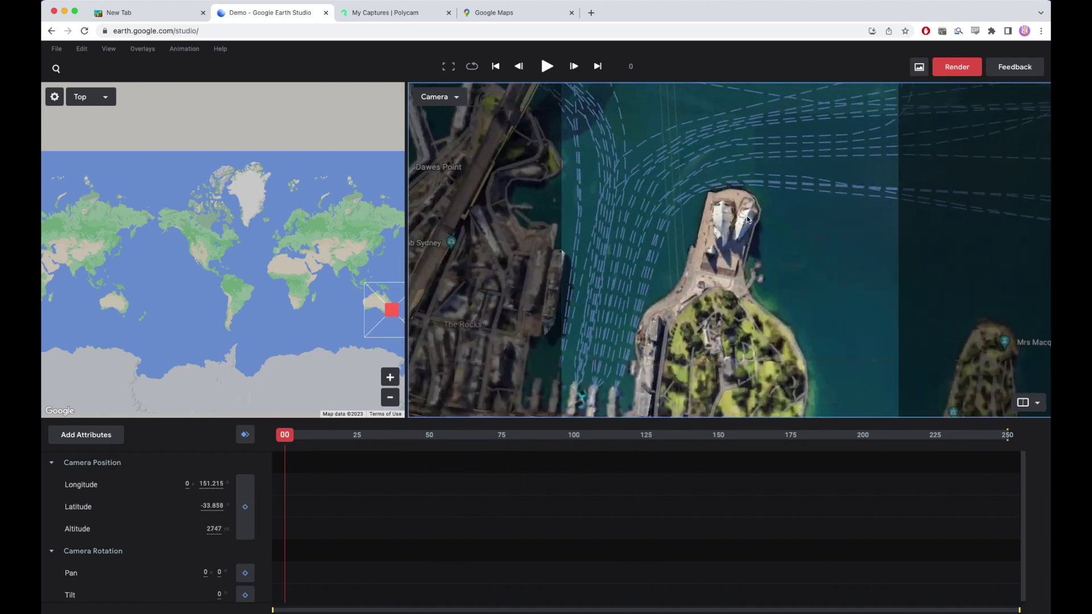
{"action": "left_click_drag", "start_coordinate": [716, 241], "coordinate": [753, 238]}
{"action": "scroll", "coordinate": [754, 238], "scroll_direction": "down", "scroll_amount": 2}
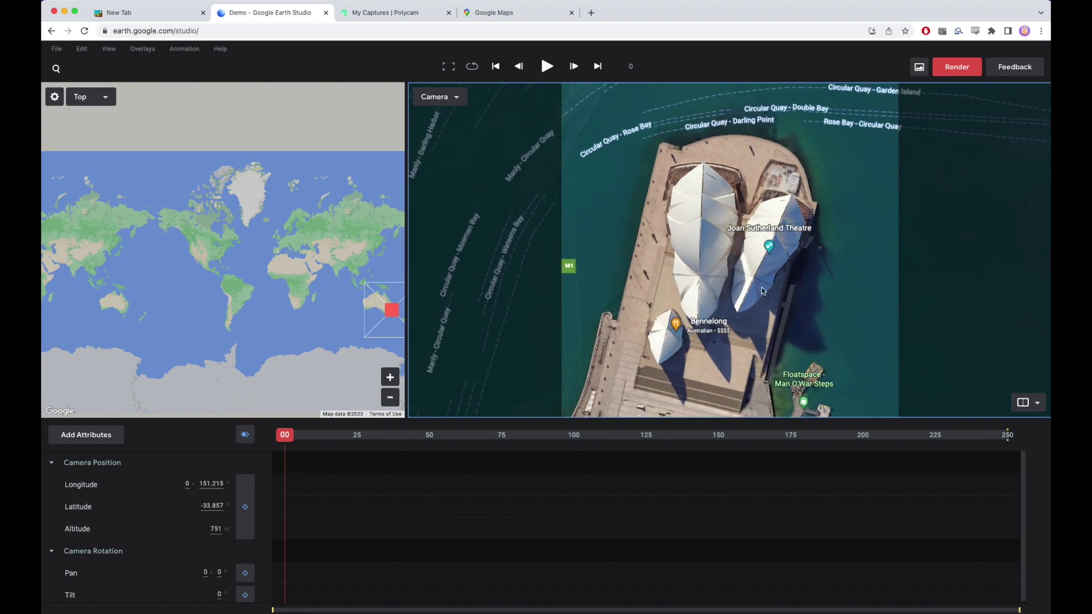
{"action": "scroll", "coordinate": [738, 243], "scroll_direction": "down", "scroll_amount": 2}
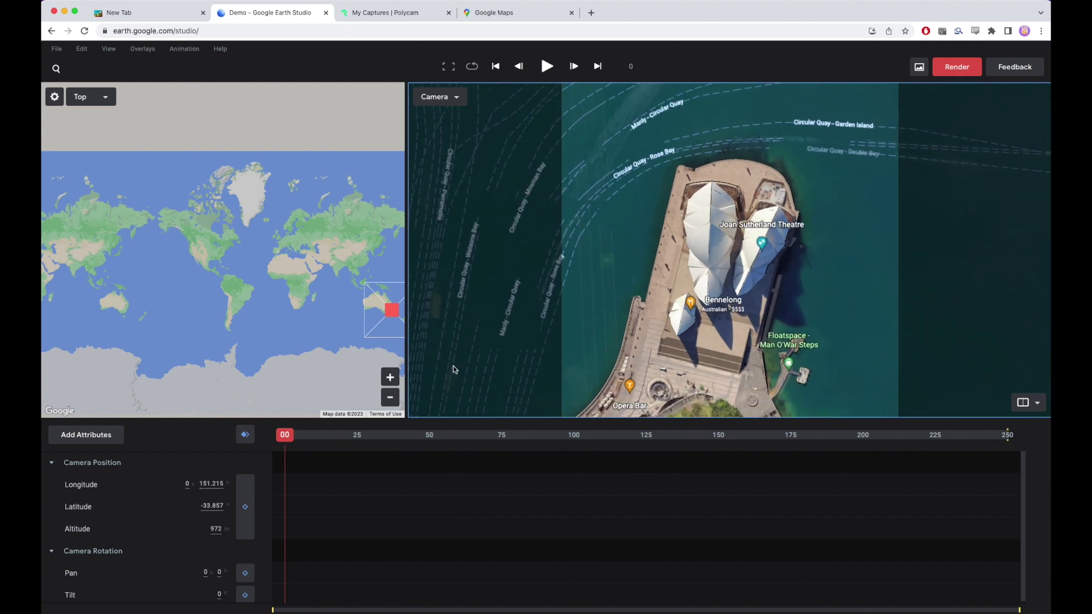
- Add the Camera Target attribute to lock the camera to the Opera House
{"action": "left_click", "coordinate": [91, 442]}
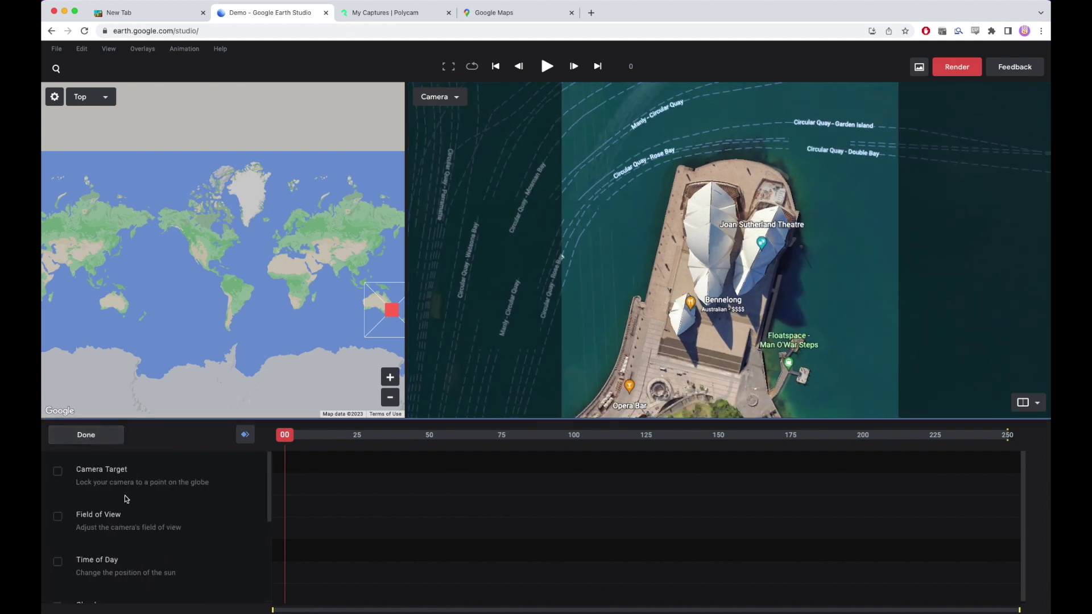
{"action": "left_click", "coordinate": [58, 472]}
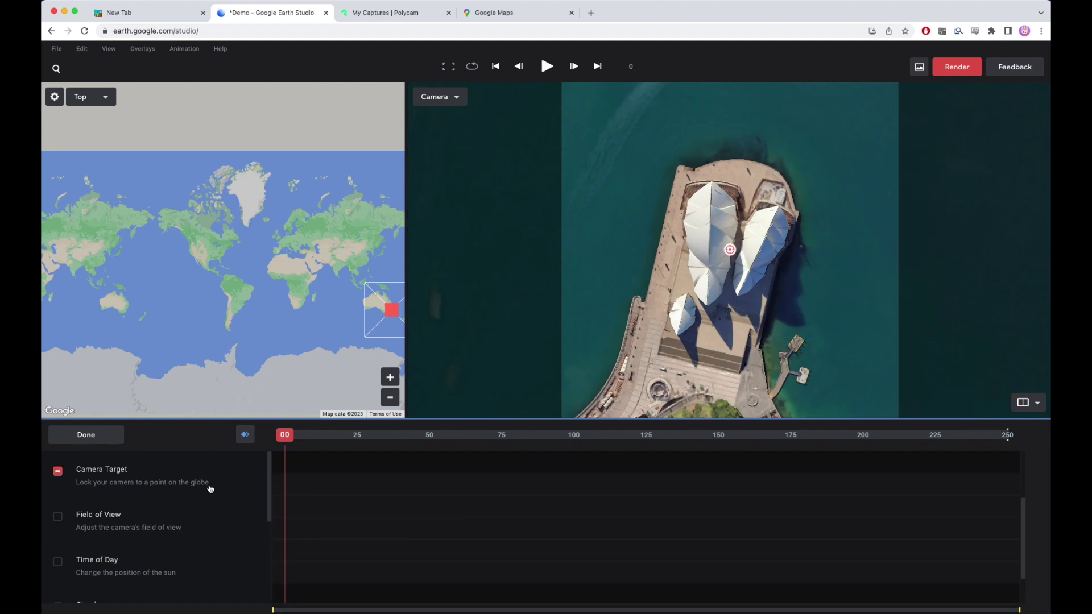
{"action": "left_click", "coordinate": [82, 432]}
- Tilt the camera to a low oblique view of the Opera House at about 223 m altitude and keyframe its position at frame 0
{"action": "scroll", "coordinate": [145, 535], "scroll_direction": "up", "scroll_amount": 2}
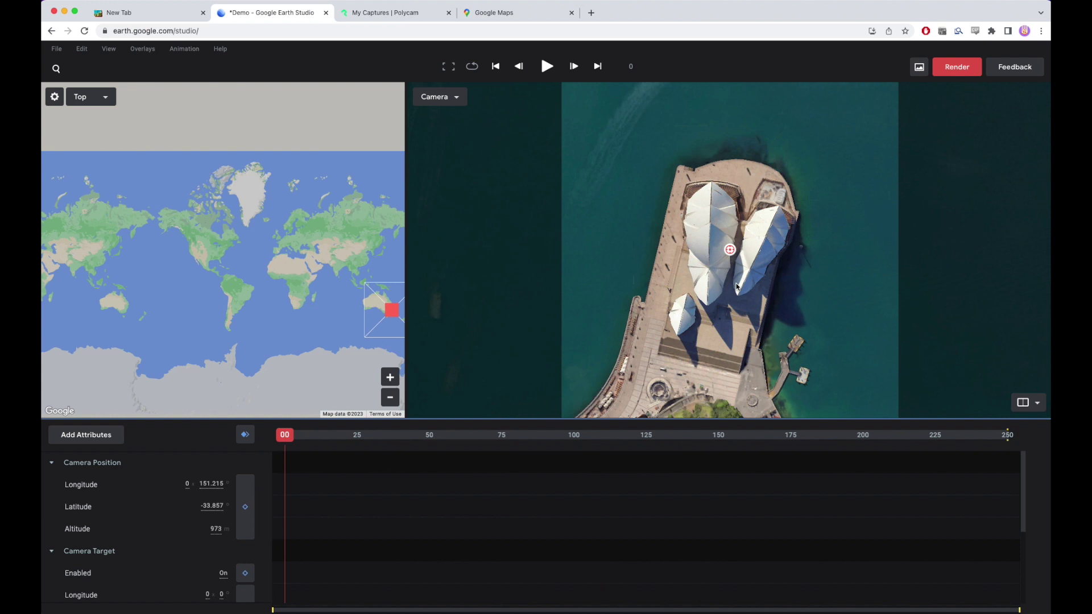
{"action": "middle_click_drag", "start_coordinate": [729, 272], "coordinate": [732, 252]}
{"action": "scroll", "coordinate": [729, 256], "scroll_direction": "up", "scroll_amount": 3}
{"action": "scroll", "coordinate": [730, 256], "scroll_direction": "down", "scroll_amount": 3}
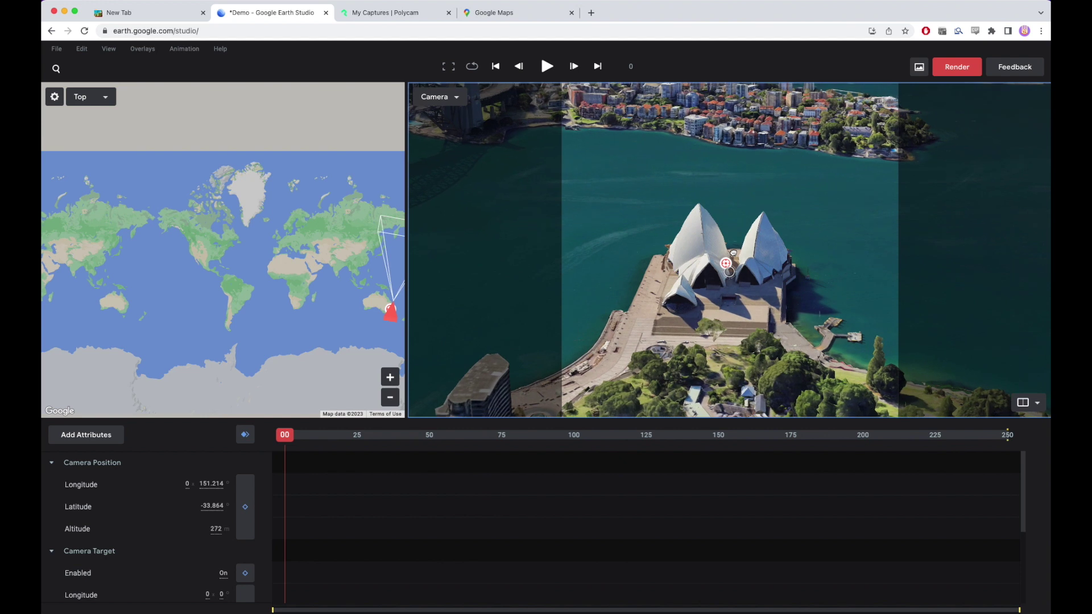
{"action": "scroll", "coordinate": [733, 252], "scroll_direction": "up", "scroll_amount": 3}
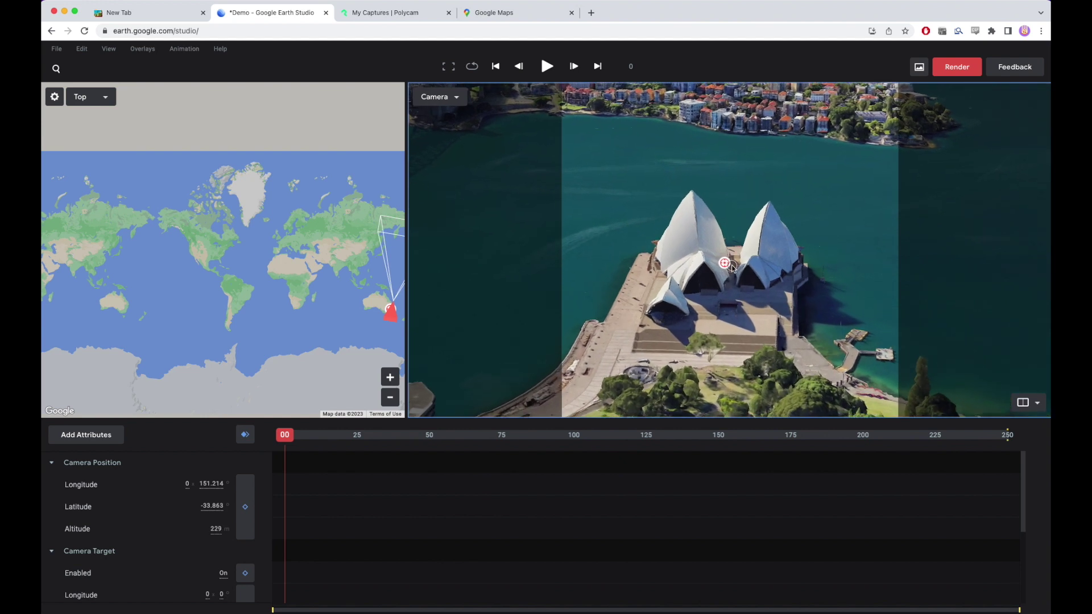
{"action": "left_click", "coordinate": [243, 495]}
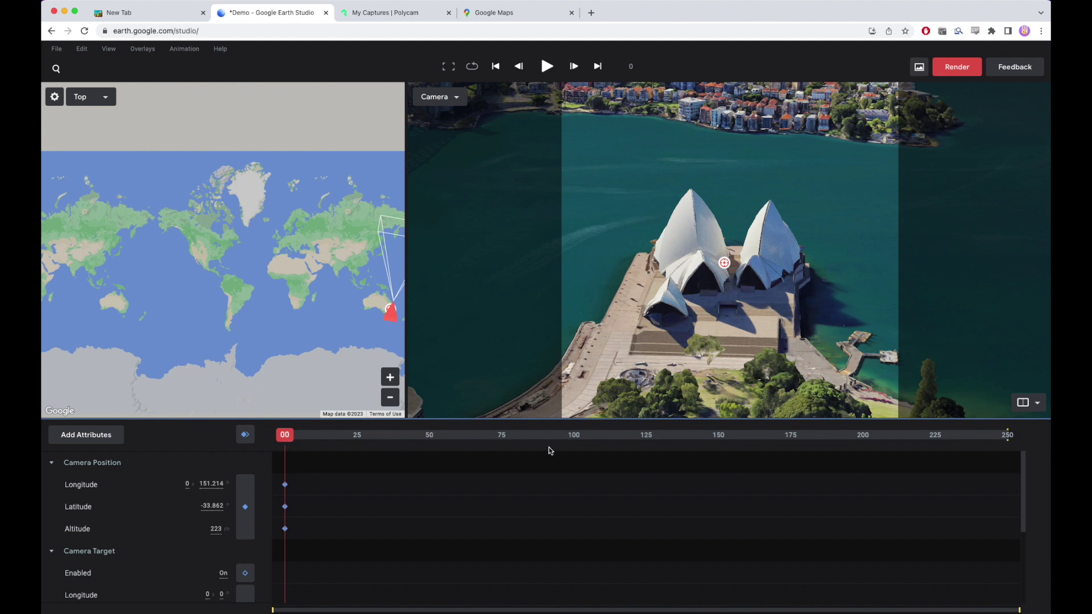
- Orbit the camera around the Opera House, keyframing its position about midway to frame 25 and again at frame 25
{"action": "left_click_drag", "start_coordinate": [285, 434], "coordinate": [322, 434]}
{"action": "left_click_drag", "start_coordinate": [853, 285], "coordinate": [702, 287]}
{"action": "left_click", "coordinate": [245, 507]}
{"action": "left_click_drag", "start_coordinate": [322, 434], "coordinate": [357, 434]}
{"action": "left_click_drag", "start_coordinate": [825, 277], "coordinate": [654, 276]}
{"action": "left_click", "coordinate": [245, 507]}
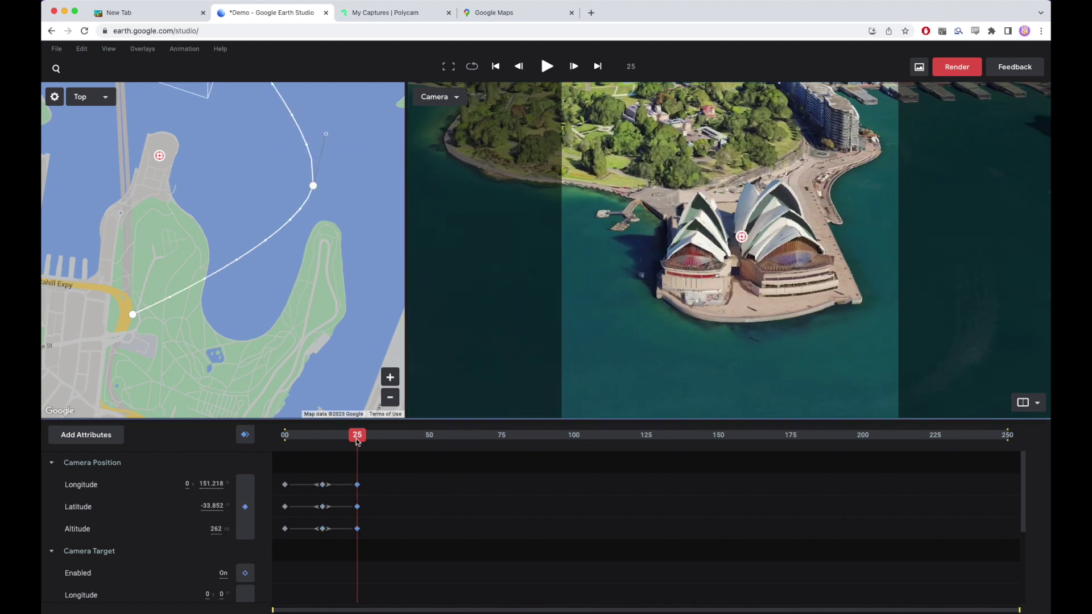
- Continue the orbit around the Opera House with camera position keyframes midway between frames 25 and 50 and at frame 50
{"action": "left_click_drag", "start_coordinate": [357, 434], "coordinate": [395, 435]}
{"action": "left_click_drag", "start_coordinate": [853, 276], "coordinate": [702, 277]}
{"action": "left_click", "coordinate": [245, 506]}
{"action": "left_click_drag", "start_coordinate": [395, 434], "coordinate": [429, 435]}
{"action": "left_click_drag", "start_coordinate": [853, 277], "coordinate": [739, 279]}
{"action": "left_click", "coordinate": [245, 507]}
- Raise the camera for a higher orbit with a keyframe midway between frames 50 and 75, and keyframe the orbited position at frame 75
{"action": "left_click_drag", "start_coordinate": [430, 435], "coordinate": [464, 434]}
{"action": "left_click_drag", "start_coordinate": [740, 266], "coordinate": [738, 307]}
{"action": "left_click_drag", "start_coordinate": [463, 435], "coordinate": [500, 434]}
{"action": "left_click_drag", "start_coordinate": [853, 256], "coordinate": [750, 245]}
- Continue the higher orbit around the Opera House with camera position keyframes at frames 88 and 100
{"action": "left_click_drag", "start_coordinate": [500, 435], "coordinate": [538, 434]}
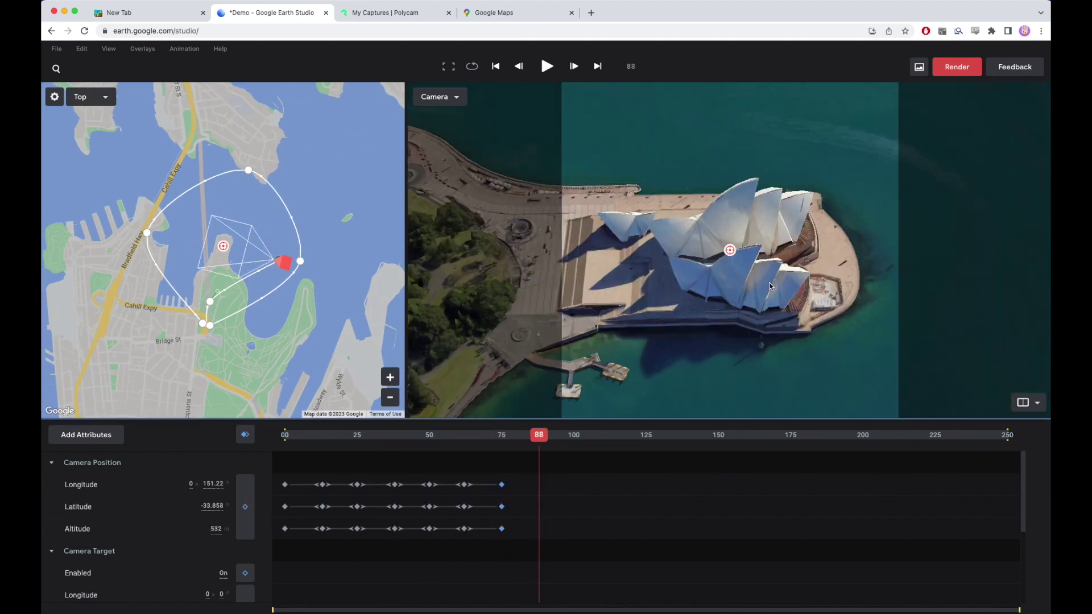
{"action": "left_click_drag", "start_coordinate": [887, 259], "coordinate": [804, 258]}
{"action": "left_click_drag", "start_coordinate": [539, 434], "coordinate": [574, 435]}
{"action": "left_click_drag", "start_coordinate": [853, 258], "coordinate": [796, 228]}
{"action": "left_click", "coordinate": [245, 507]}
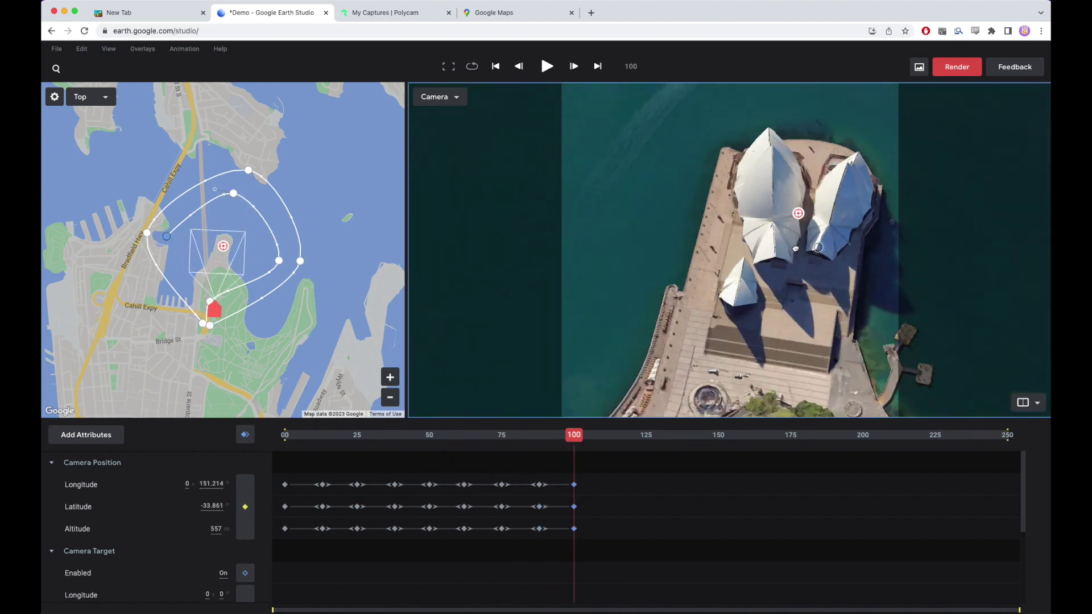
- Complete the higher orbit with a final camera position keyframe at frame 113, at about 576 m altitude
{"action": "left_click_drag", "start_coordinate": [574, 434], "coordinate": [611, 435]}
{"action": "left_click_drag", "start_coordinate": [853, 258], "coordinate": [807, 267]}
{"action": "left_click_drag", "start_coordinate": [611, 434], "coordinate": [611, 478]}
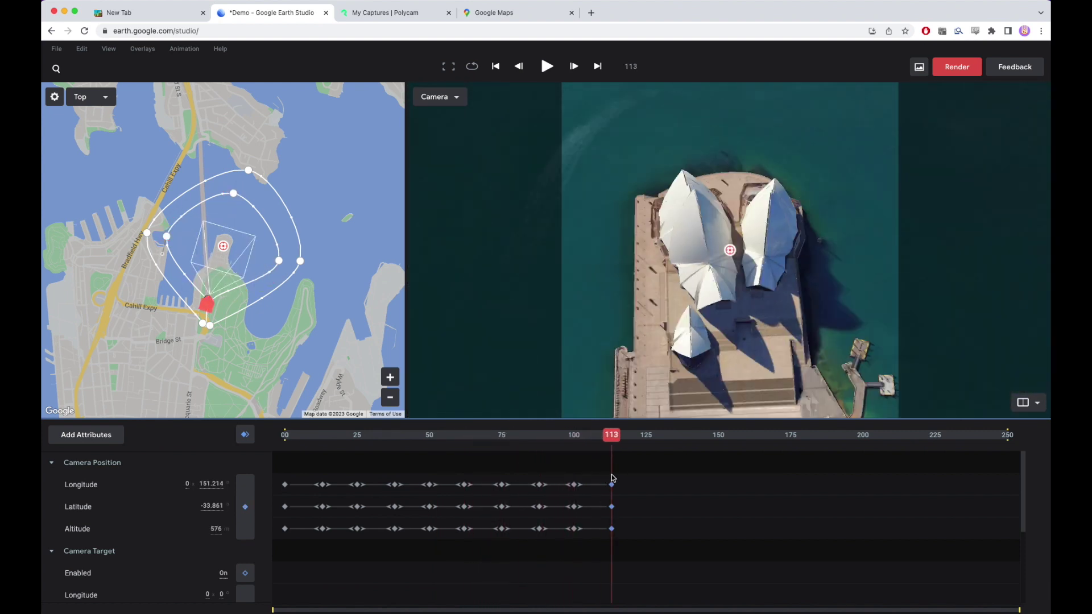
- Open the render settings, name the render OperaHouse and limit its range to frames 0 to 113
{"action": "left_click", "coordinate": [957, 71]}
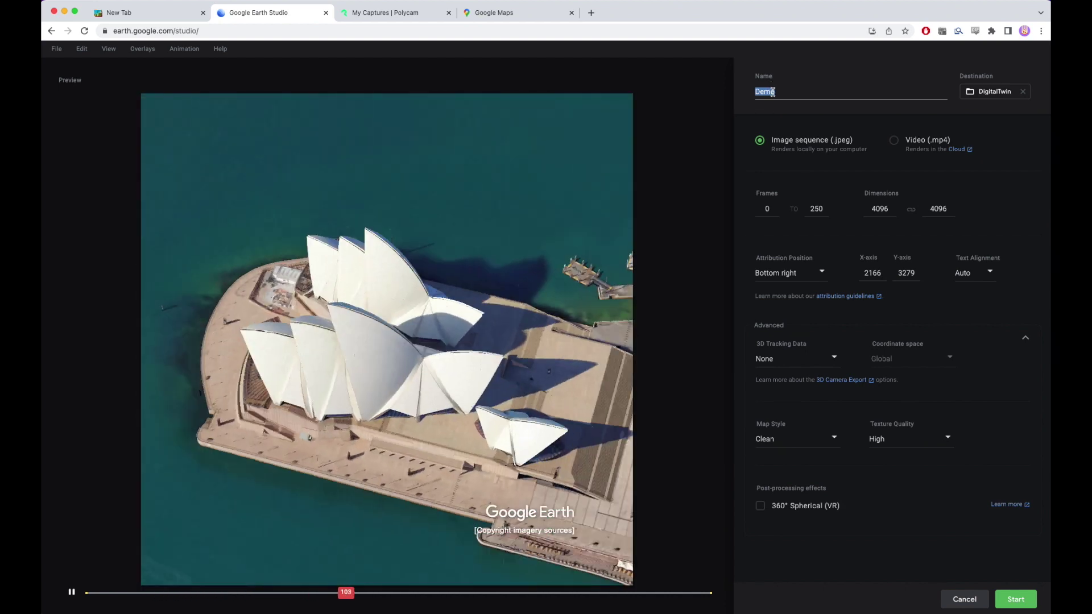
{"action": "type", "text": "OperaHouse"}
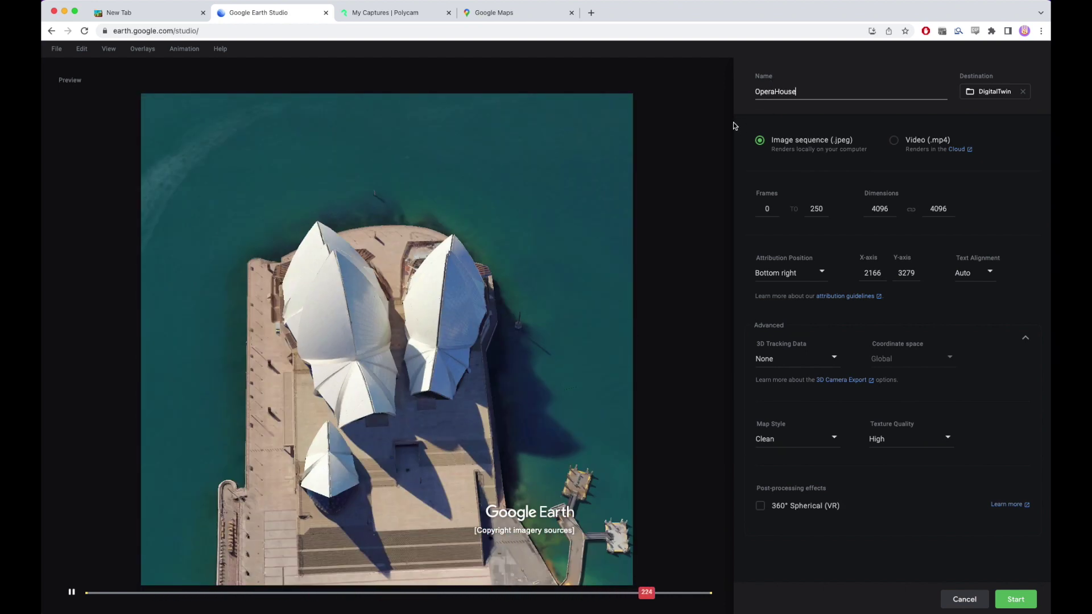
{"action": "left_click", "coordinate": [72, 593]}
{"action": "left_click_drag", "start_coordinate": [369, 600], "coordinate": [368, 601]}
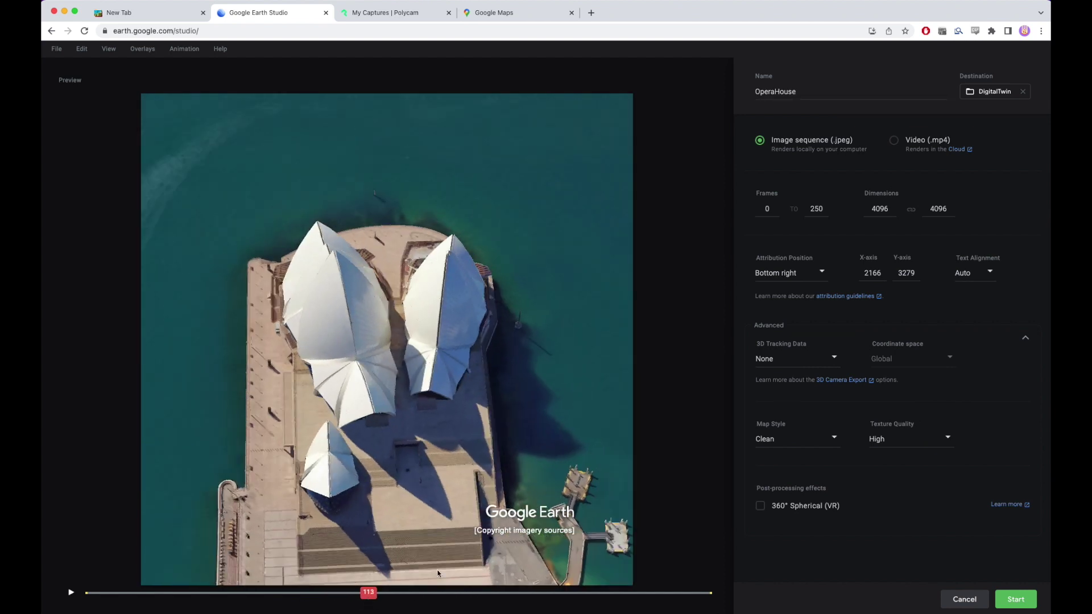
{"action": "type", "text": "113"}
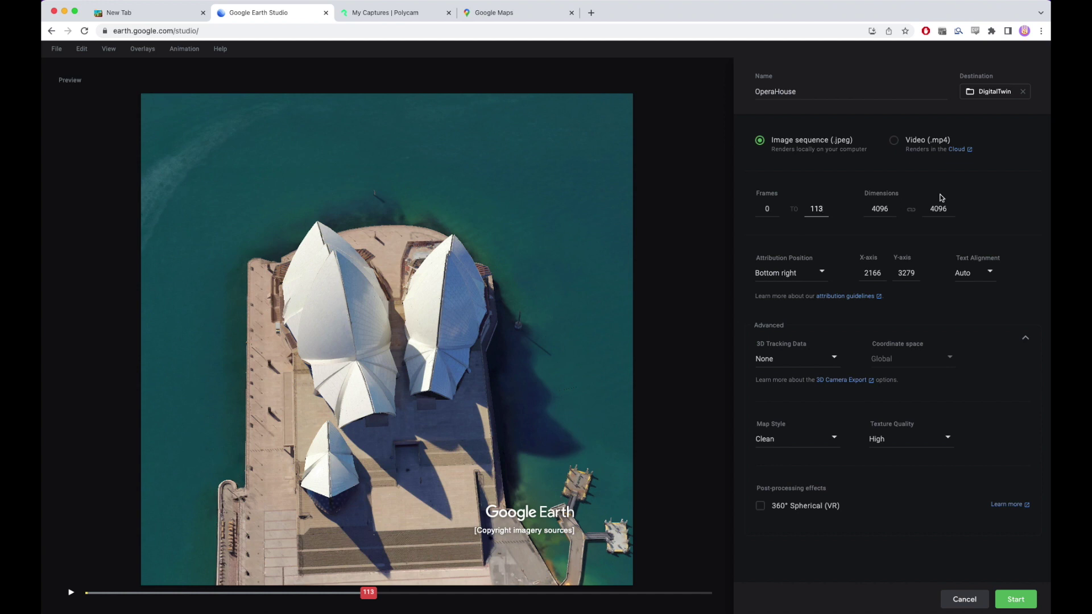
- Move the Google Earth attribution to the image's upper-right corner at custom position X 2503, Y 0, and start rendering
{"action": "left_click", "coordinate": [815, 273]}
{"action": "left_click", "coordinate": [802, 291]}
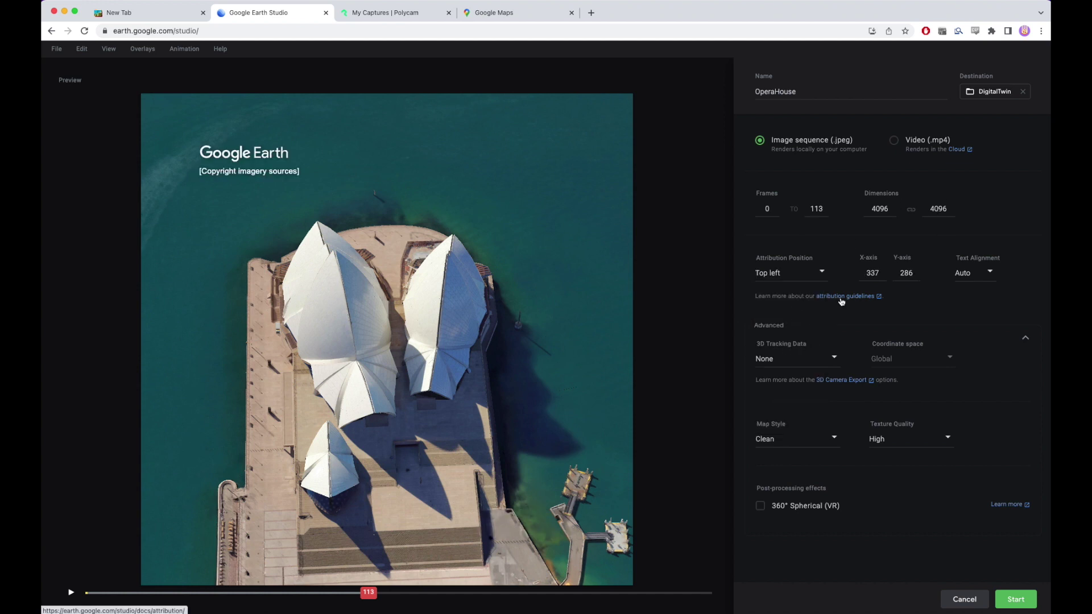
{"action": "left_click_drag", "start_coordinate": [211, 152], "coordinate": [544, 63]}
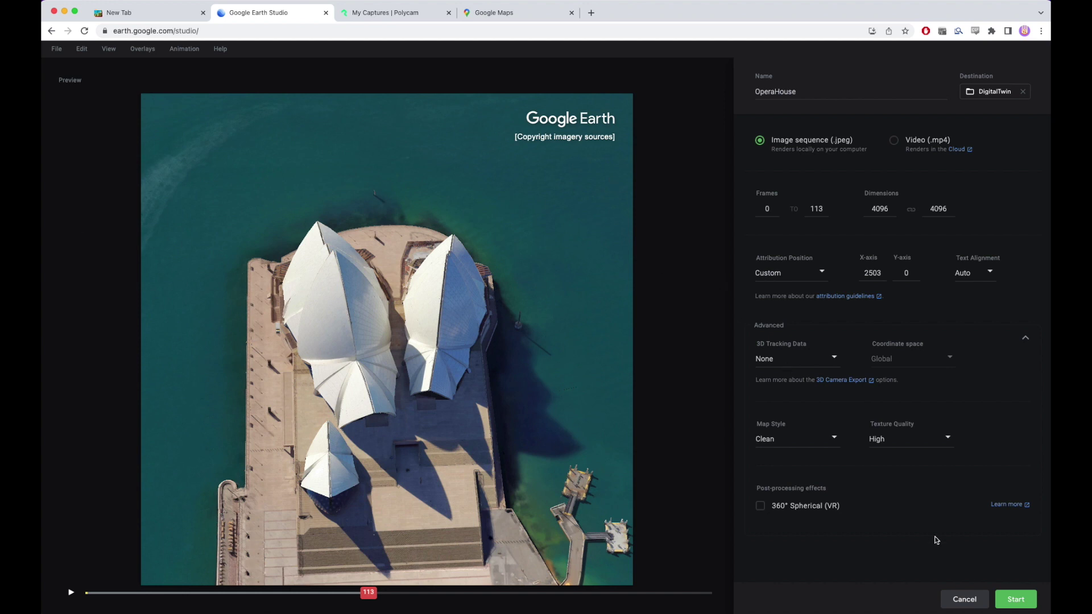
{"action": "left_click", "coordinate": [1002, 602]}
{"action": "left_click", "coordinate": [631, 100]}
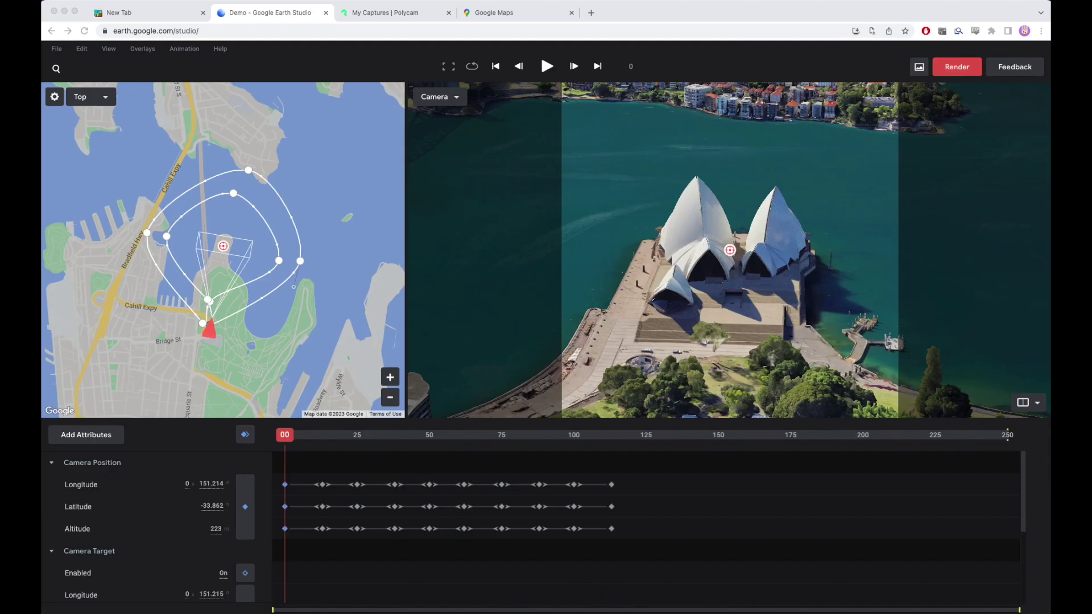
- In Finder, open the OperaHouse render's footage folder and preview the rendered image OperaHouse_052.jpeg
{"action": "left_click_drag", "start_coordinate": [1091, 245], "coordinate": [546, 220]}
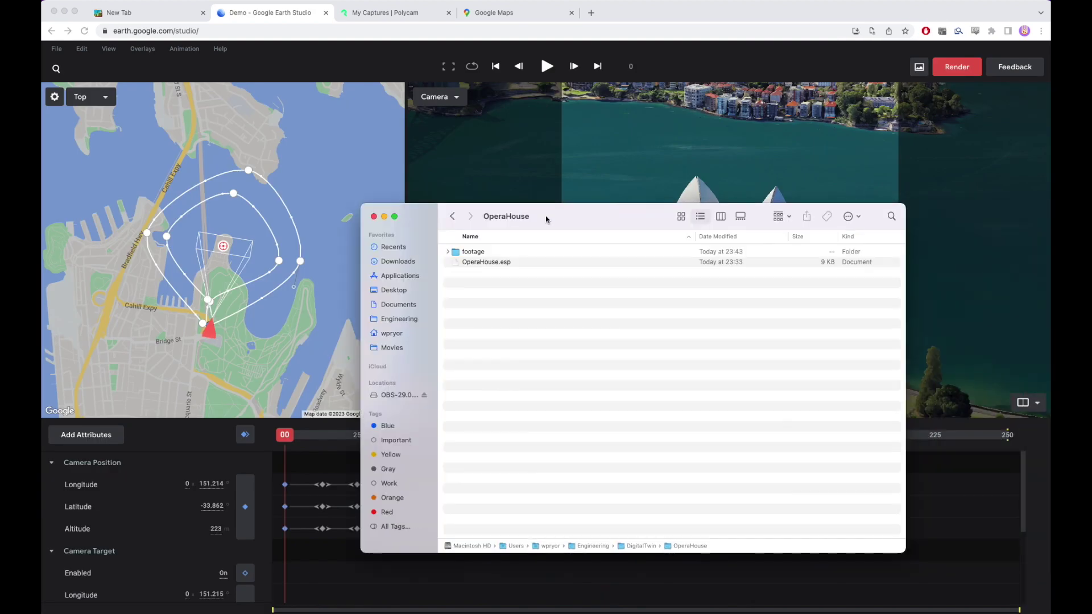
{"action": "double_click", "coordinate": [464, 255]}
{"action": "scroll", "coordinate": [499, 409], "scroll_direction": "down", "scroll_amount": 2}
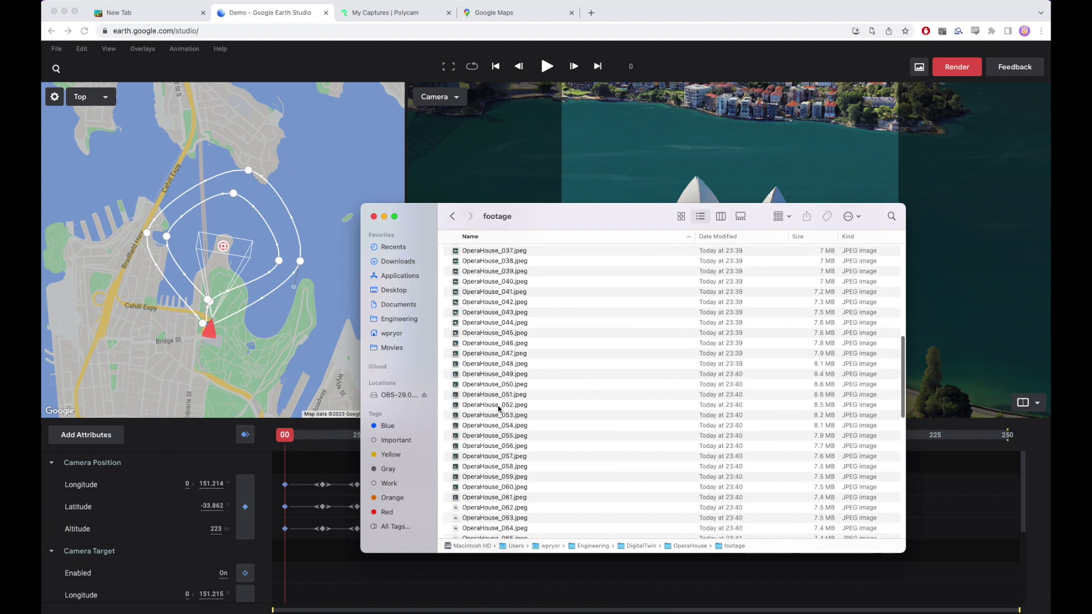
{"action": "left_click", "coordinate": [498, 408]}
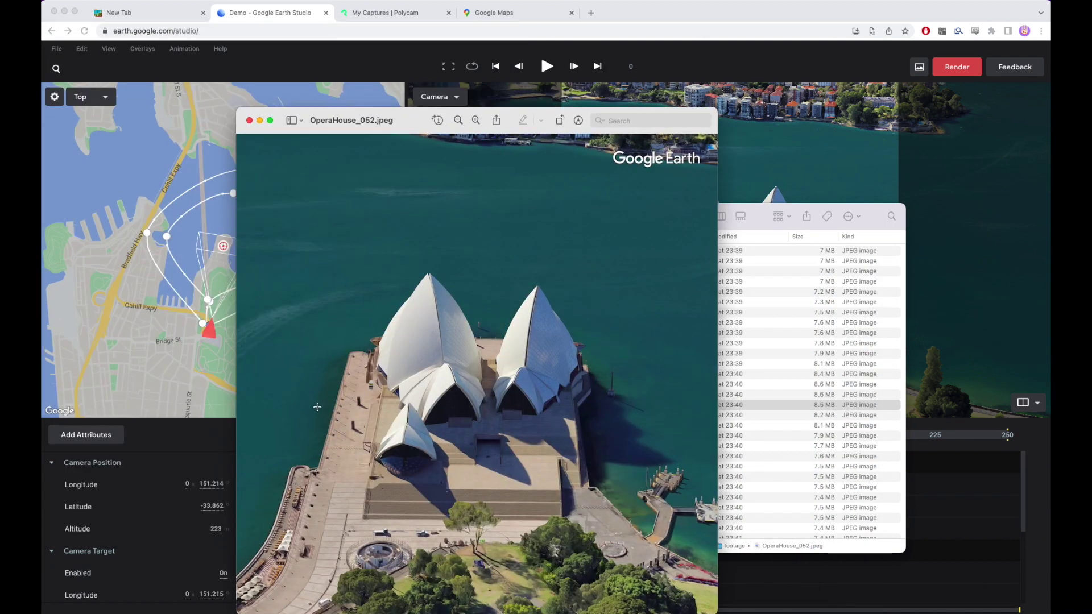
- Examine the fine detail in the rendered OperaHouse_052.jpeg, close the preview and look through the footage folder's image list
{"action": "scroll", "coordinate": [327, 436], "scroll_direction": "up", "scroll_amount": 6, "text": "alt"}
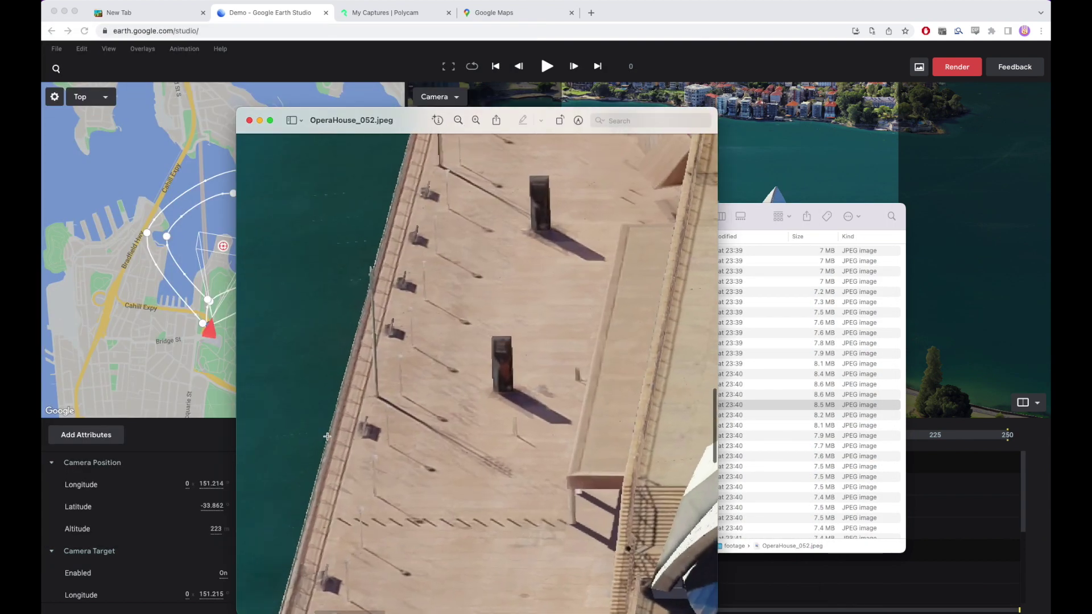
{"action": "scroll", "coordinate": [327, 436], "scroll_direction": "down", "scroll_amount": 3, "text": "alt"}
{"action": "scroll", "coordinate": [327, 436], "scroll_direction": "down", "scroll_amount": 5, "text": "ctrl"}
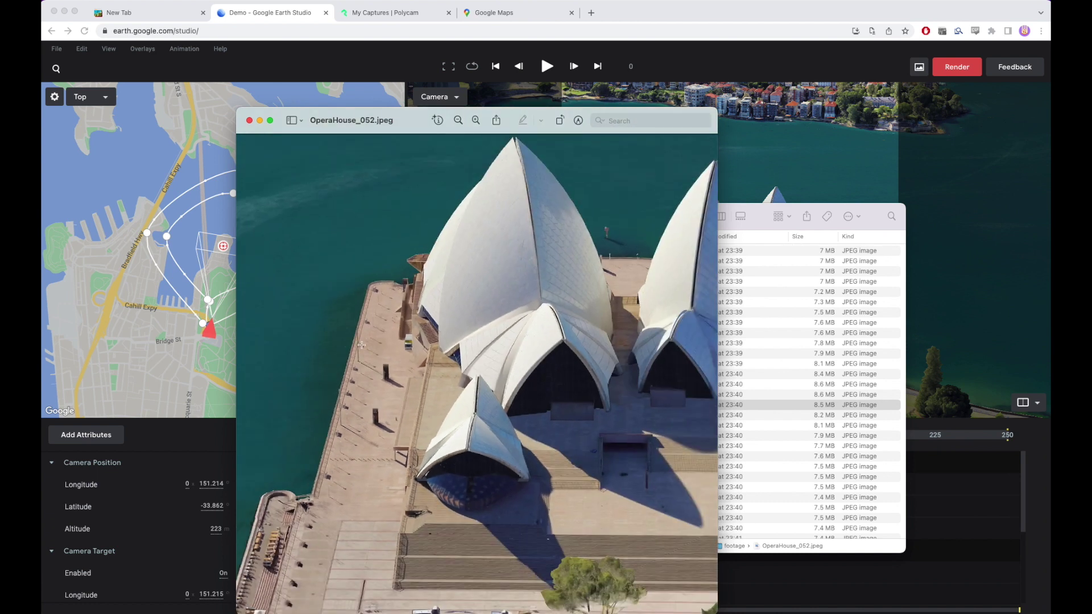
{"action": "left_click", "coordinate": [248, 121]}
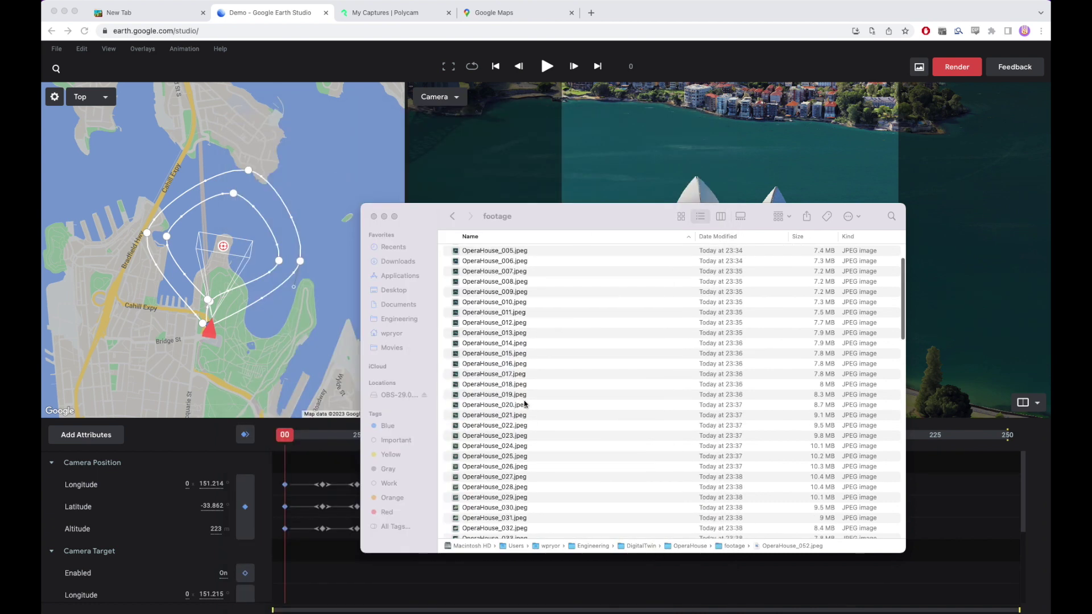
{"action": "scroll", "coordinate": [503, 358], "scroll_direction": "down", "scroll_amount": 10}
{"action": "scroll", "coordinate": [512, 388], "scroll_direction": "up", "scroll_amount": 10}
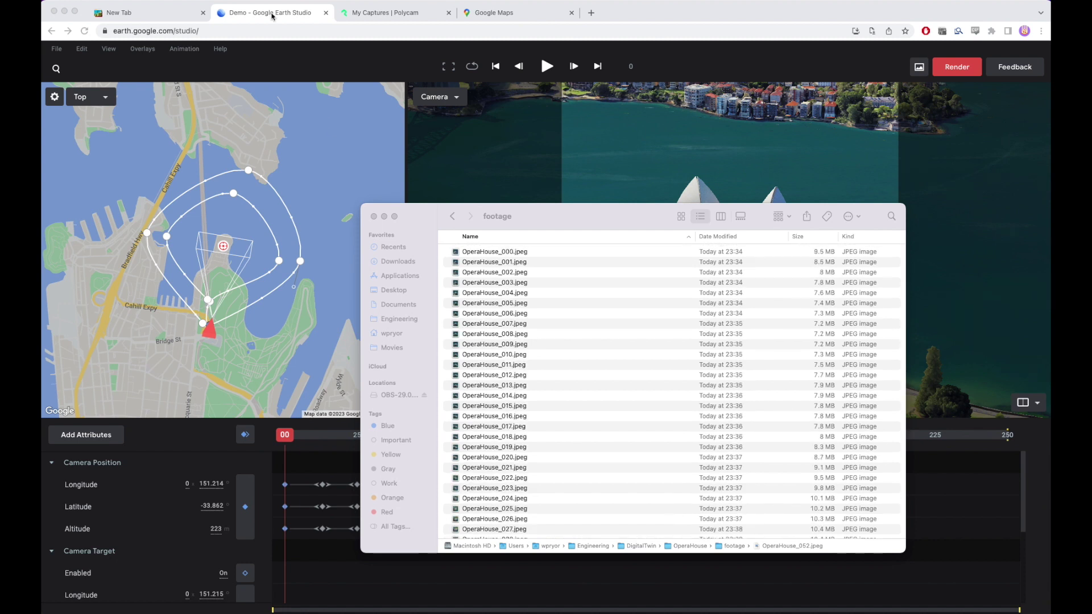
- Switch to Polycam, start a new capture and place the footage folder window beside the image upload area
{"action": "left_click", "coordinate": [353, 14]}
{"action": "left_click", "coordinate": [466, 142]}
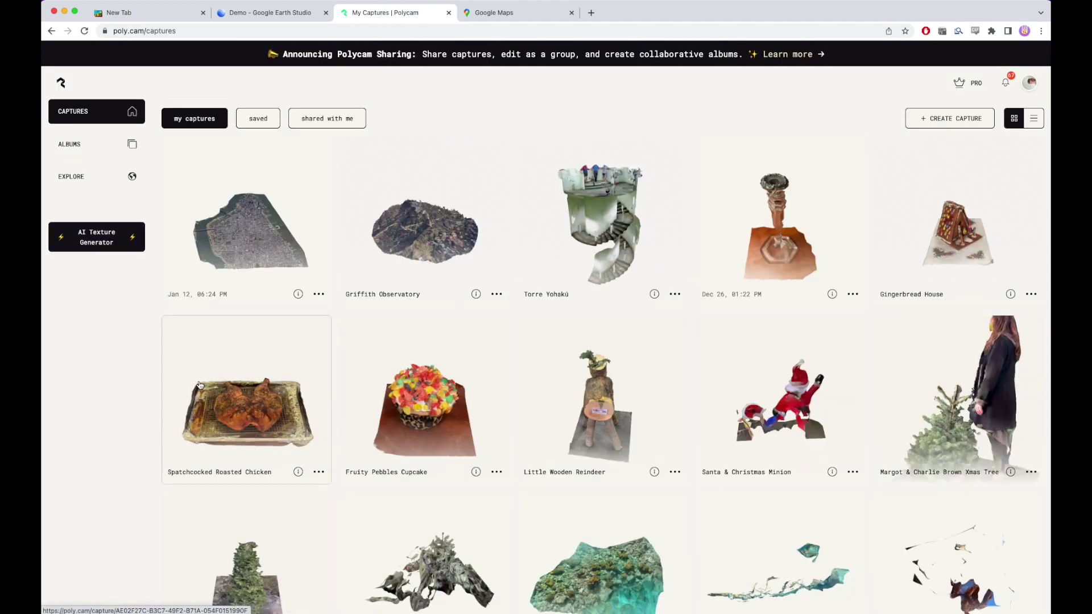
{"action": "left_click", "coordinate": [951, 118]}
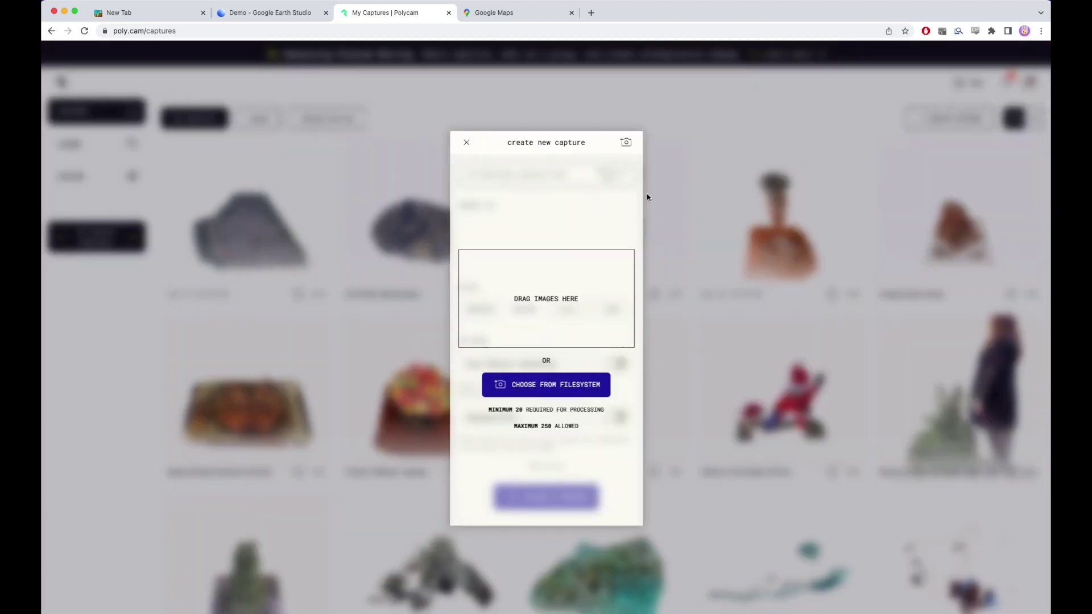
{"action": "key", "text": "super+Tab"}
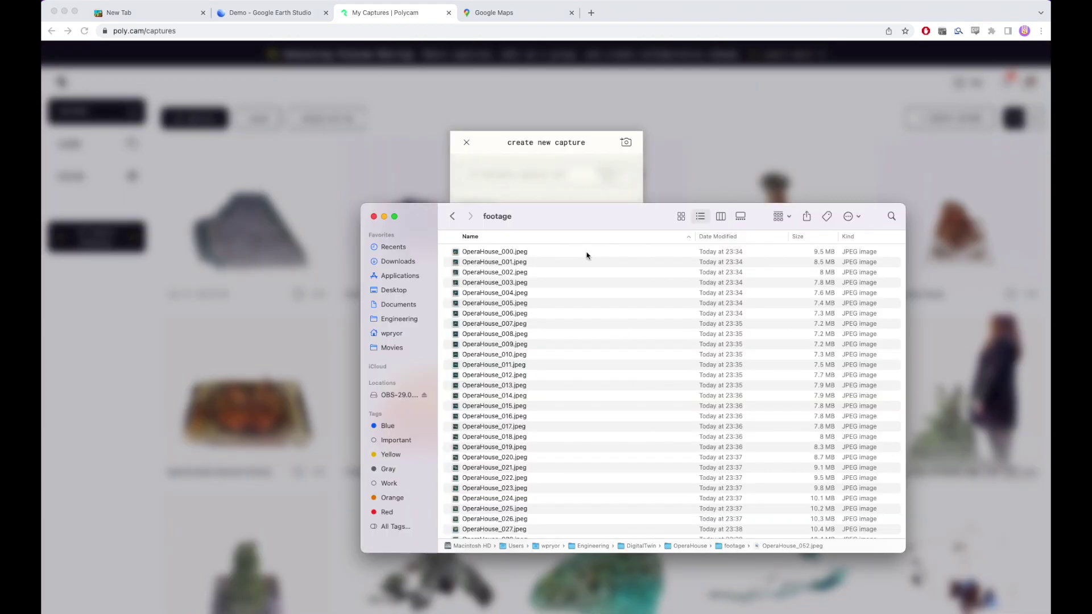
{"action": "left_click_drag", "start_coordinate": [573, 216], "coordinate": [899, 199]}
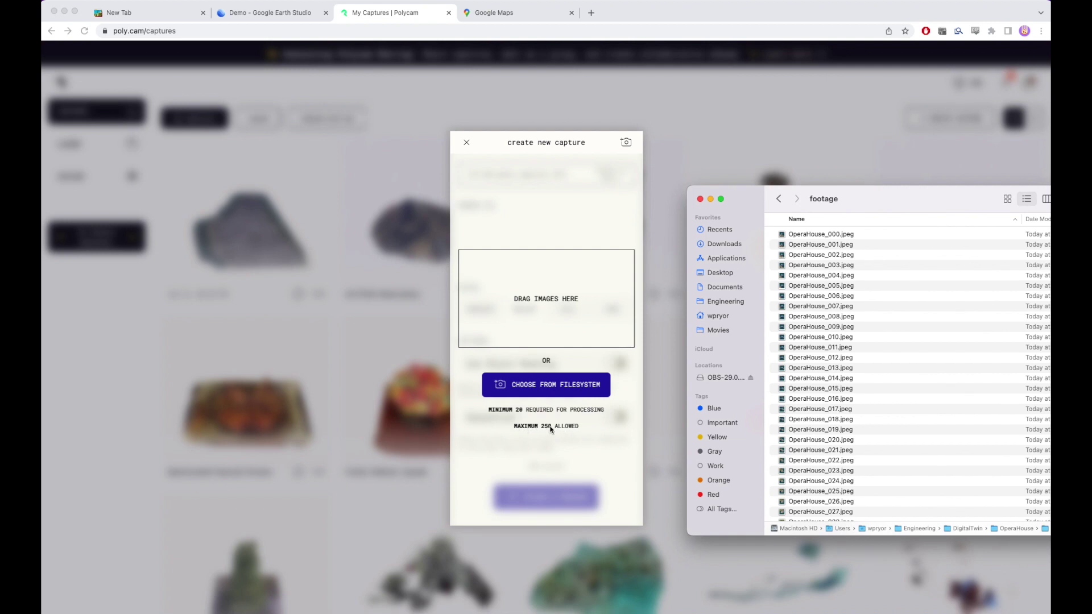
{"action": "left_click", "coordinate": [247, 13]}
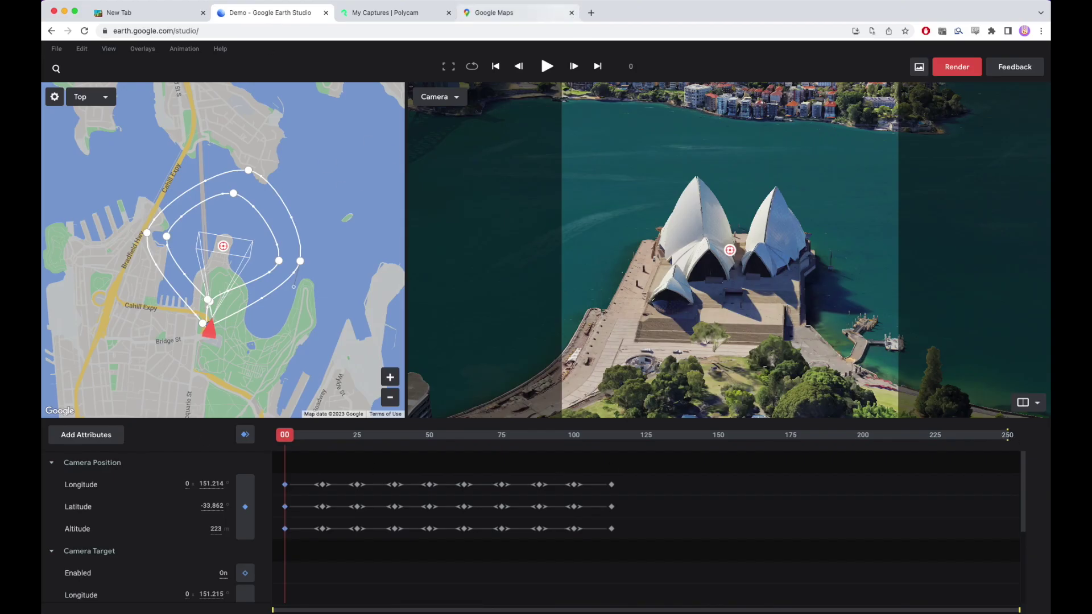
{"action": "left_click", "coordinate": [405, 13]}
- Add all the OperaHouse images from the footage folder to the new capture, with Raw detail and the Sequential setting enabled
{"action": "key", "text": "super+Tab"}
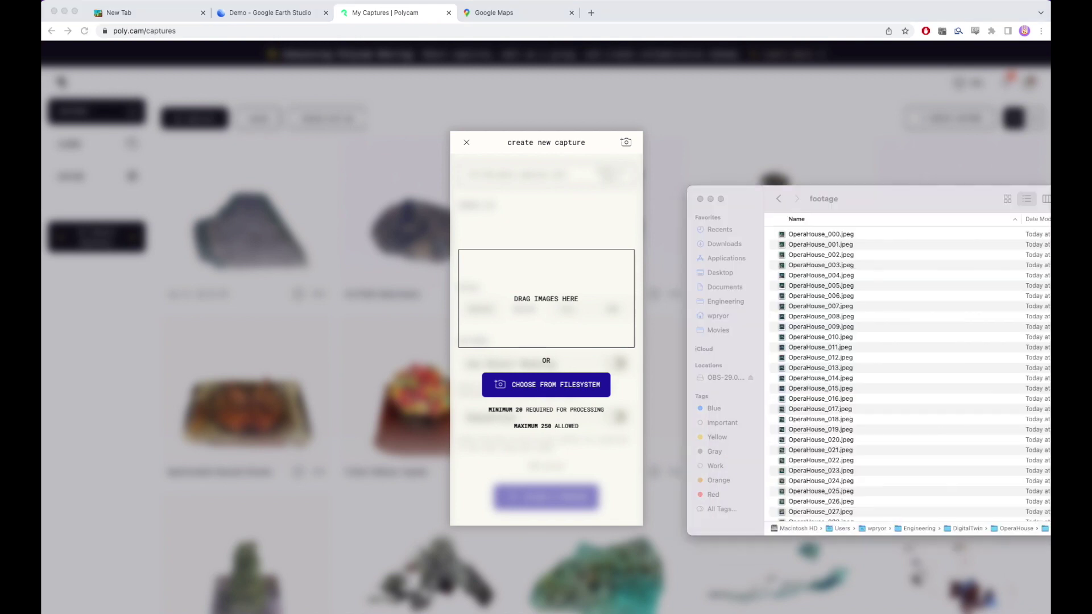
{"action": "left_click", "coordinate": [863, 289]}
{"action": "key", "text": "super+a"}
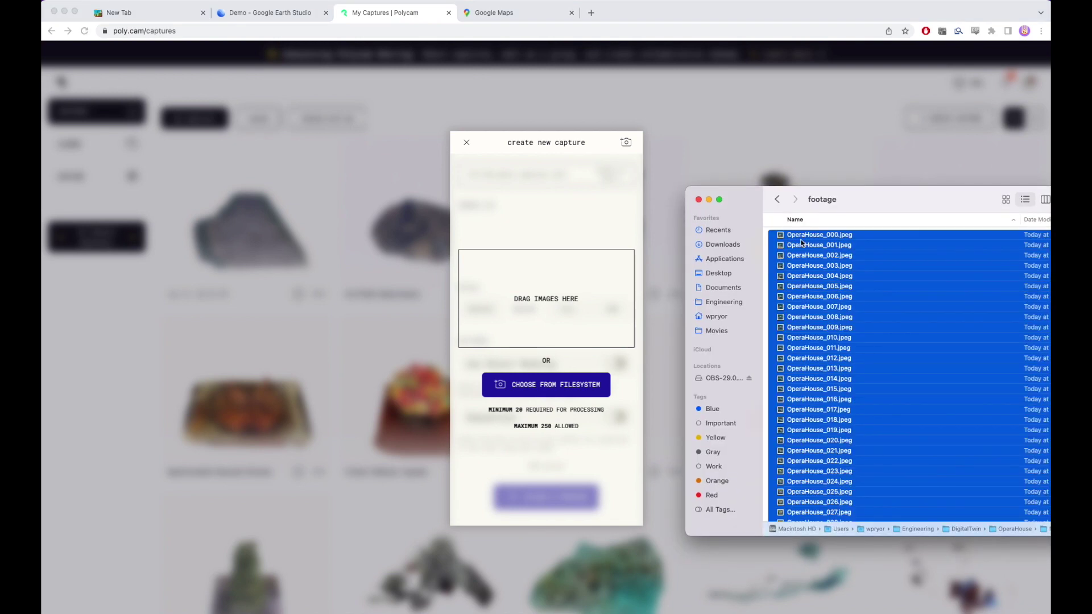
{"action": "left_click_drag", "start_coordinate": [801, 243], "coordinate": [518, 305]}
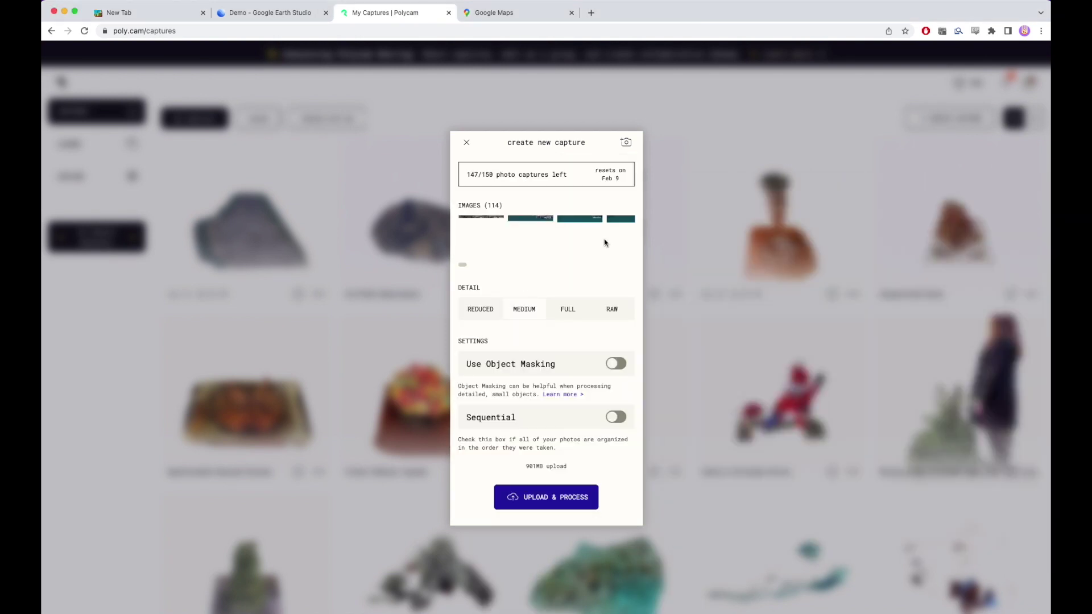
{"action": "left_click", "coordinate": [617, 316]}
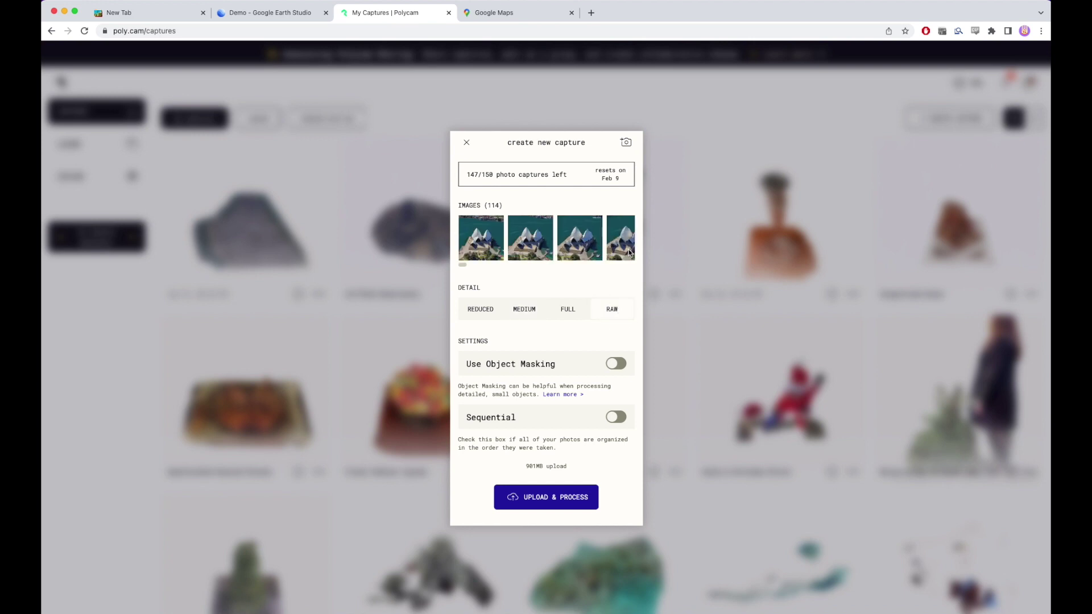
{"action": "left_click", "coordinate": [617, 417]}
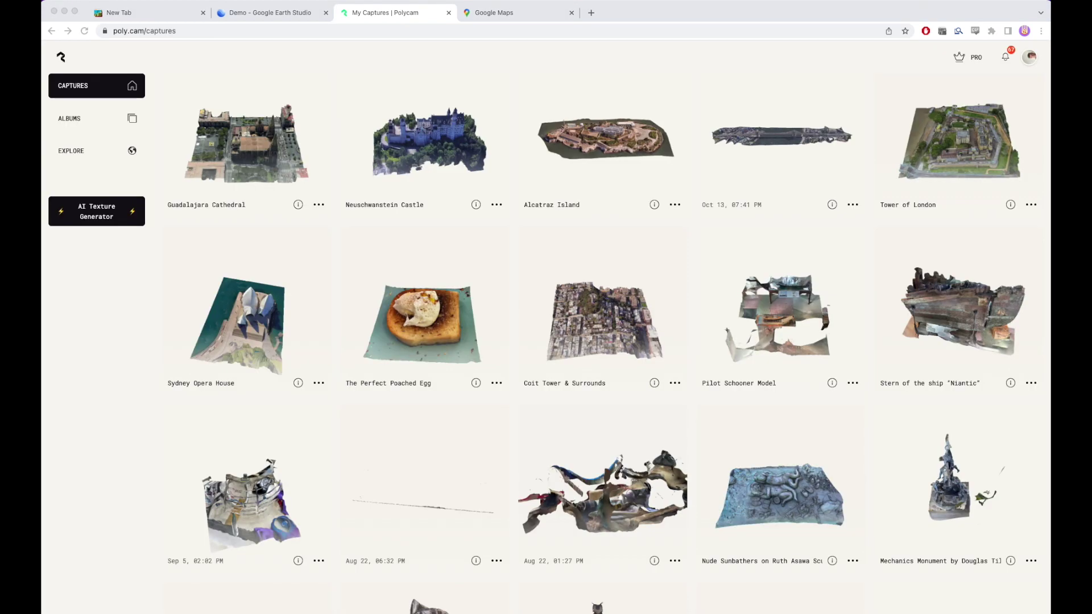
- Open the Sydney Opera House capture, examine its 3D model from several angles and review the available export formats
{"action": "left_click", "coordinate": [254, 335]}
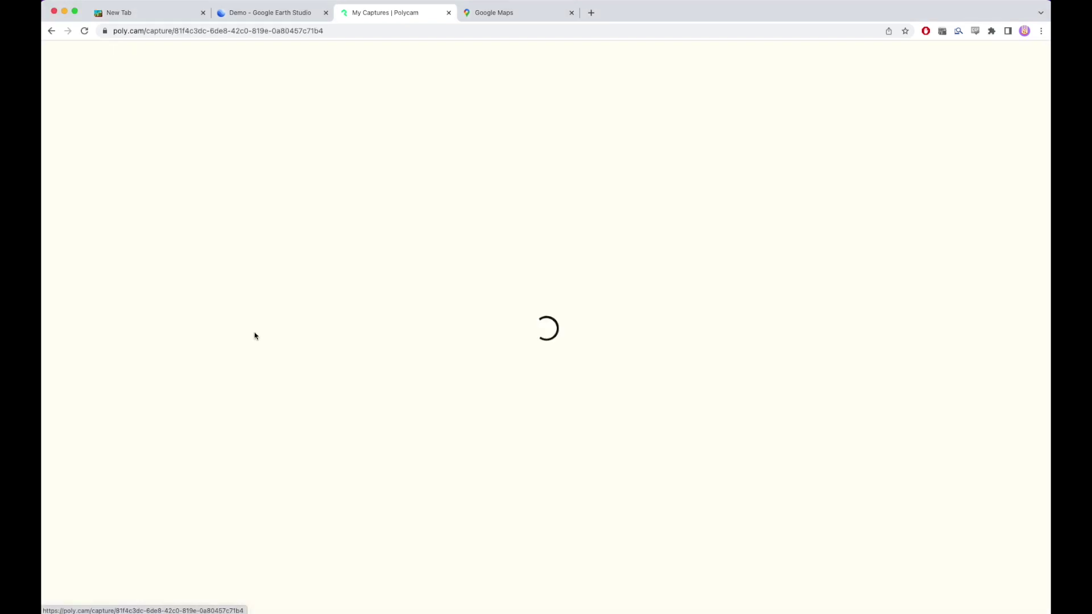
{"action": "mouse_move", "coordinate": [550, 351]}
{"action": "left_mouse_down"}
{"action": "mouse_move", "coordinate": [455, 336]}
{"action": "mouse_move", "coordinate": [544, 346]}
{"action": "mouse_move", "coordinate": [537, 357]}
{"action": "left_mouse_up"}
{"action": "scroll", "coordinate": [543, 345], "scroll_direction": "up", "scroll_amount": 5}
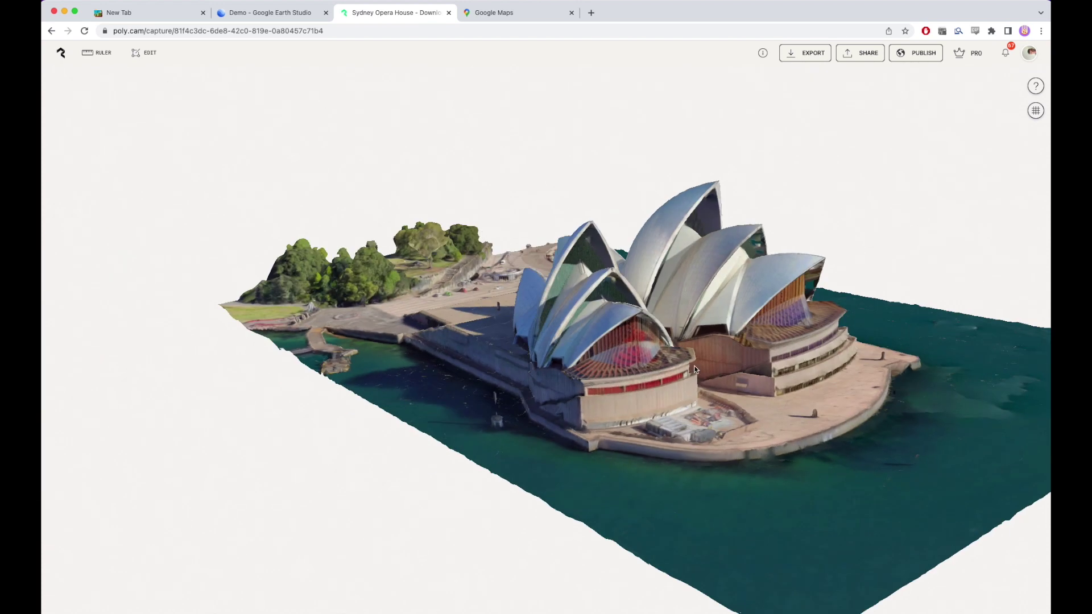
{"action": "left_click_drag", "start_coordinate": [693, 369], "coordinate": [581, 303]}
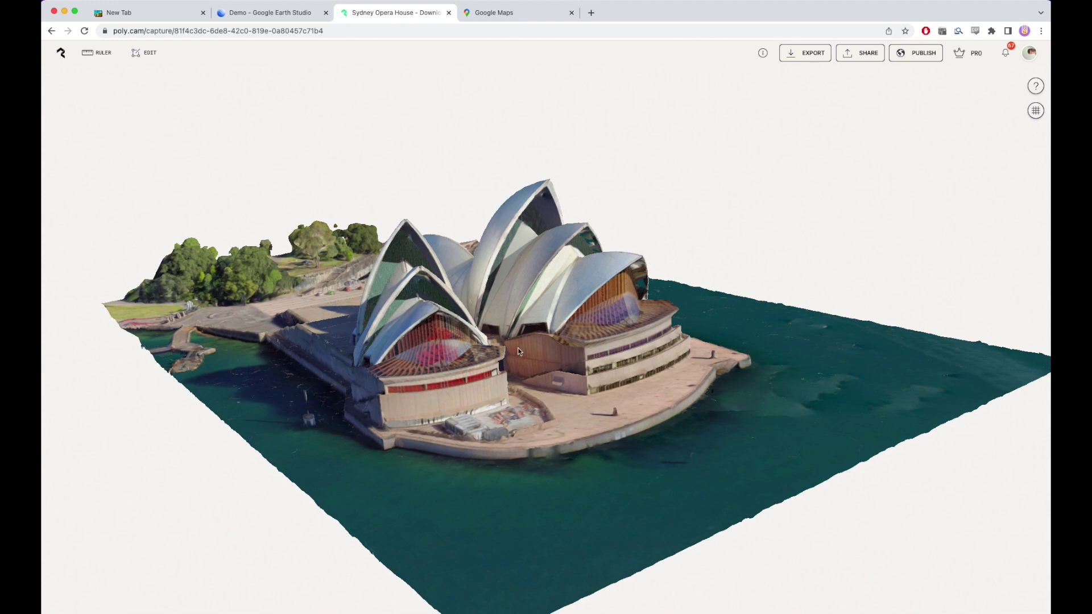
{"action": "left_click_drag", "start_coordinate": [677, 388], "coordinate": [368, 309]}
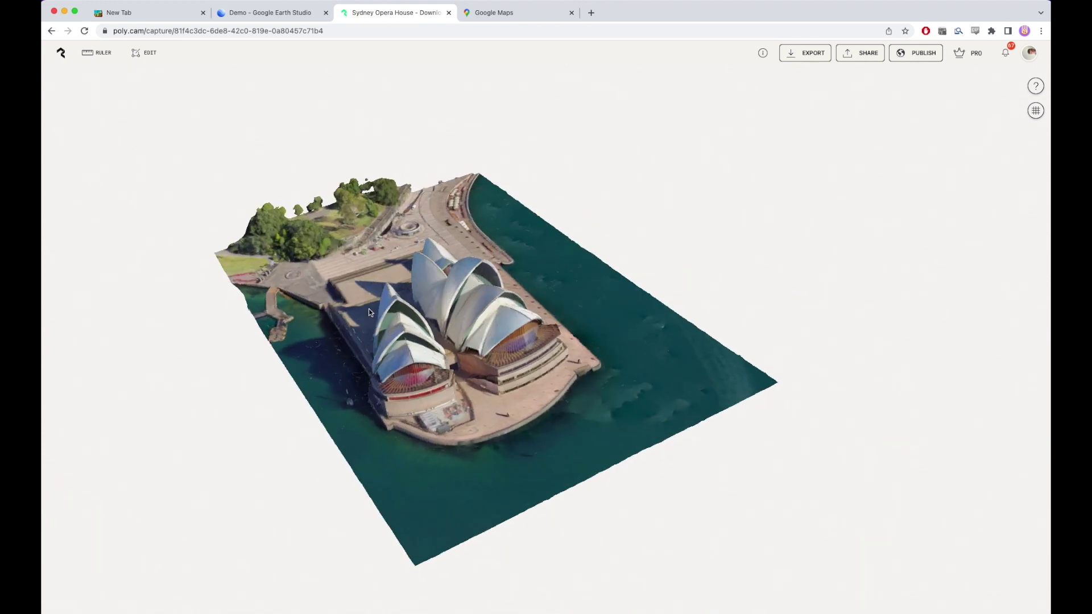
{"action": "scroll", "coordinate": [369, 312], "scroll_direction": "up", "scroll_amount": 5}
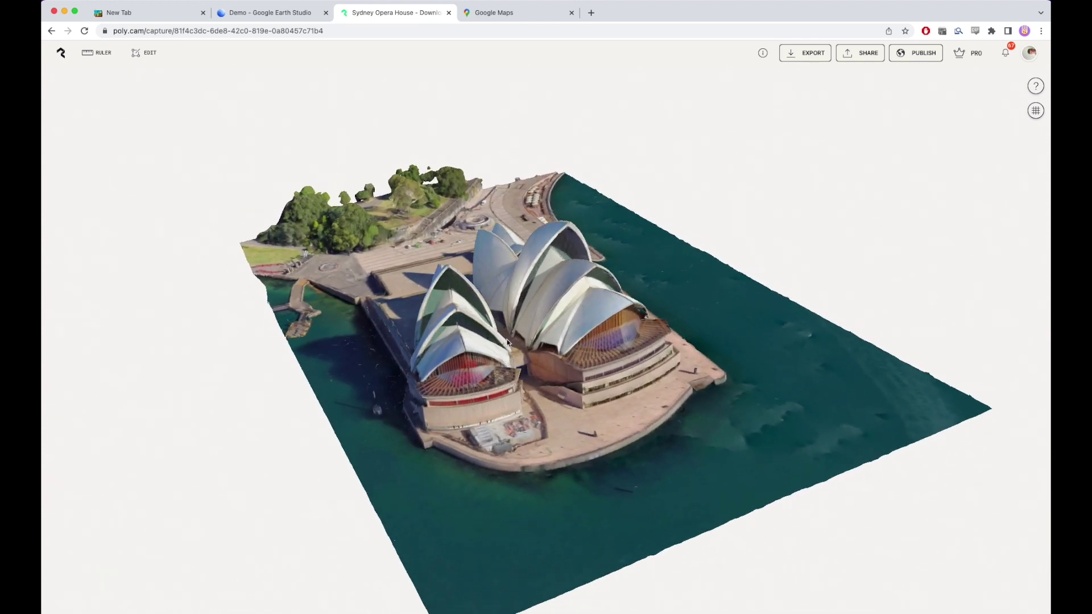
{"action": "left_click_drag", "start_coordinate": [507, 342], "coordinate": [582, 216]}
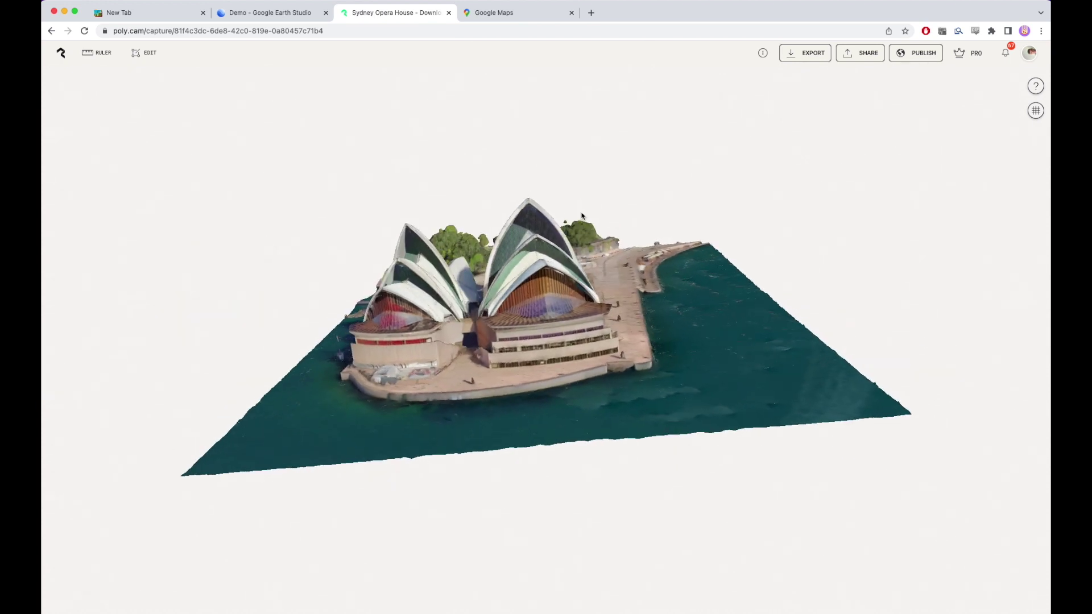
{"action": "left_click", "coordinate": [795, 53]}
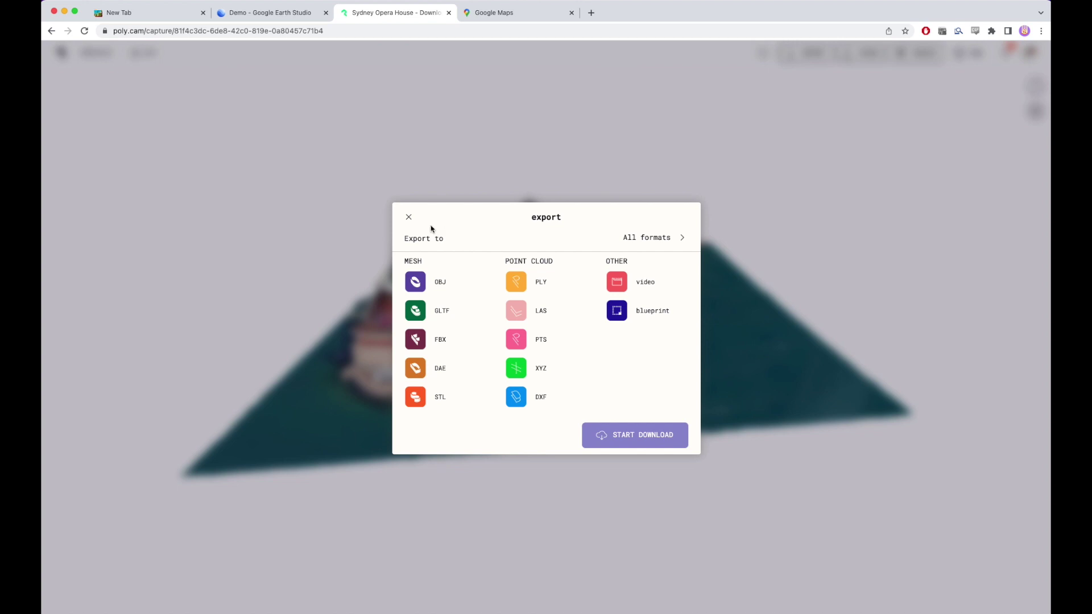
{"action": "left_click", "coordinate": [405, 224]}
- Switch back to Google Earth Studio and open its help options
{"action": "left_click", "coordinate": [244, 13]}
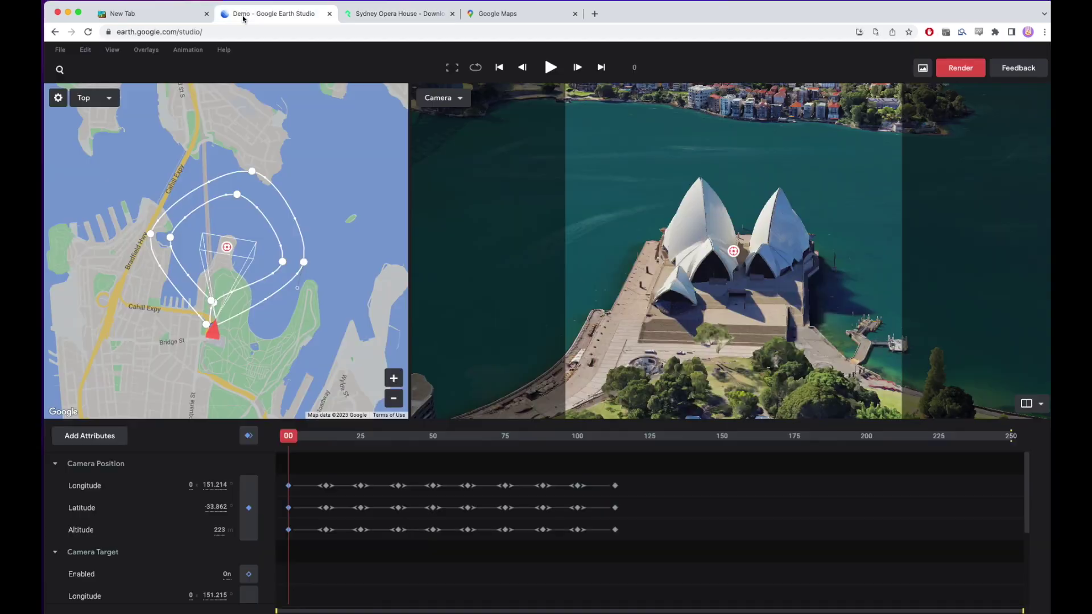
{"action": "left_click", "coordinate": [220, 50]}
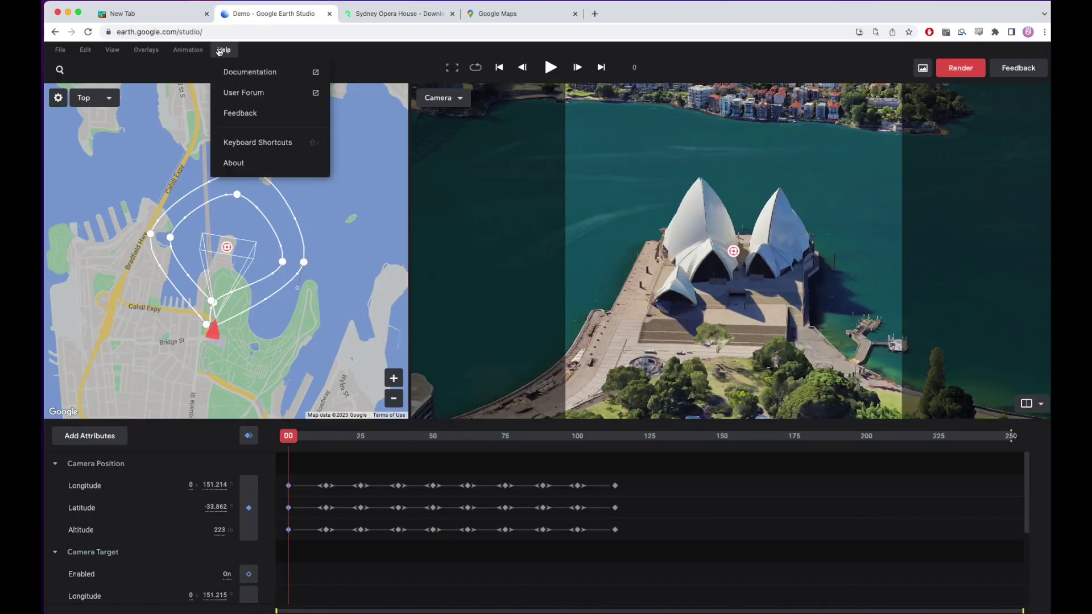